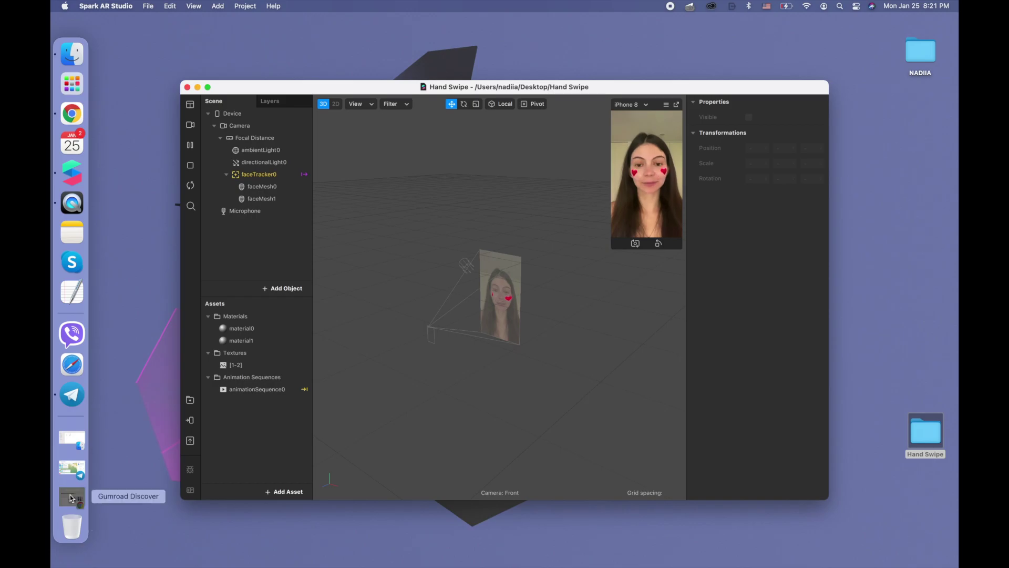
Step: Leave the browser, close the Hand Swipe project and start a new Blank Project
click(71, 497)
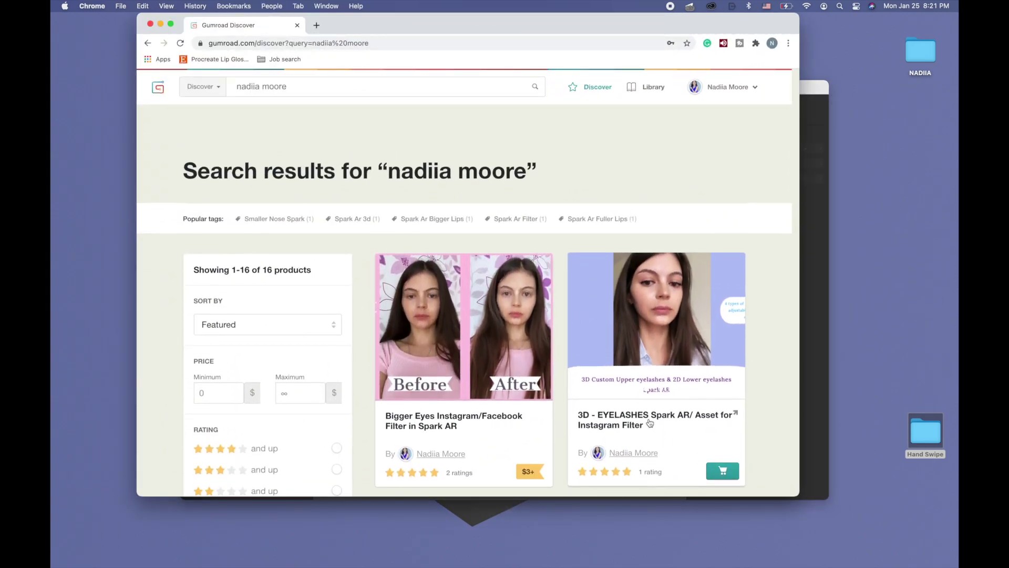
scroll(650, 423, down, 1)
scroll(650, 424, down, 1)
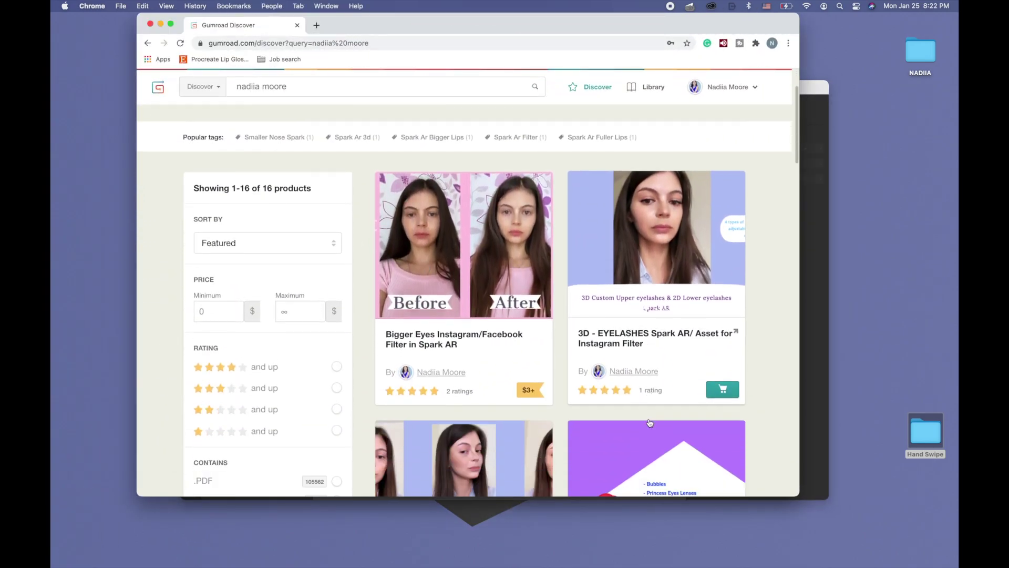
scroll(649, 423, down, 2)
scroll(649, 424, down, 3)
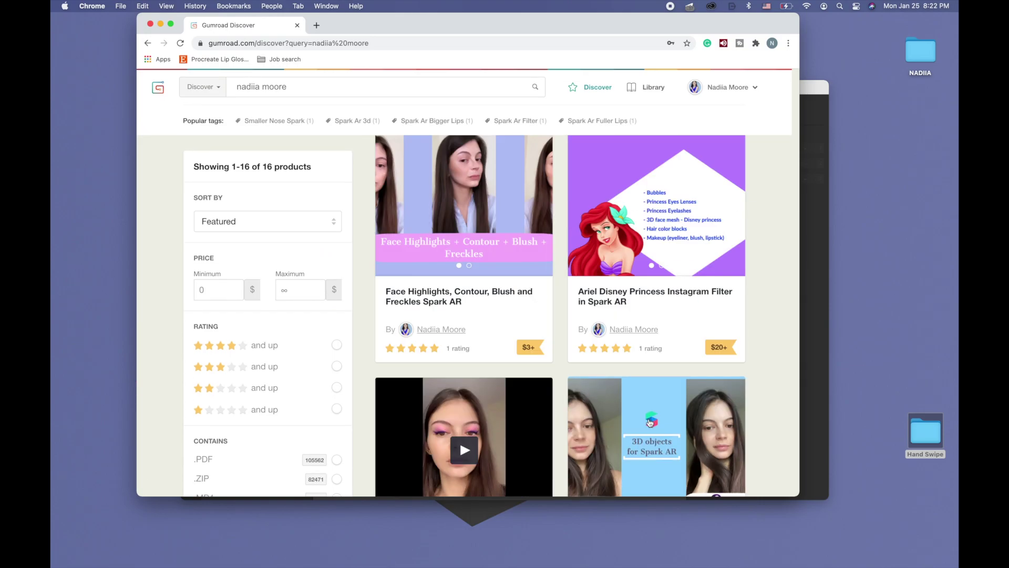
scroll(650, 423, down, 2)
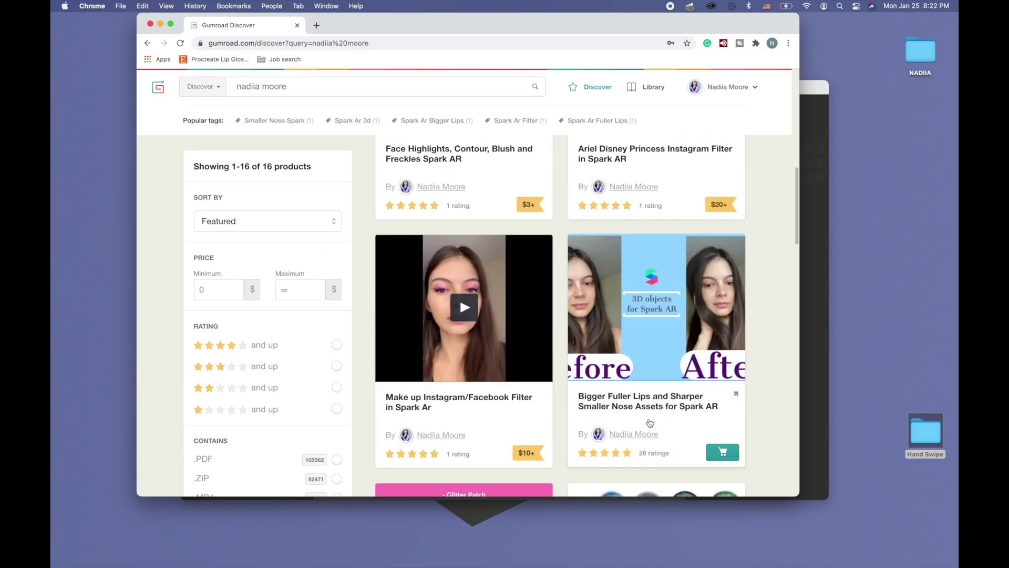
scroll(650, 424, down, 1)
scroll(649, 423, down, 2)
scroll(649, 423, down, 4)
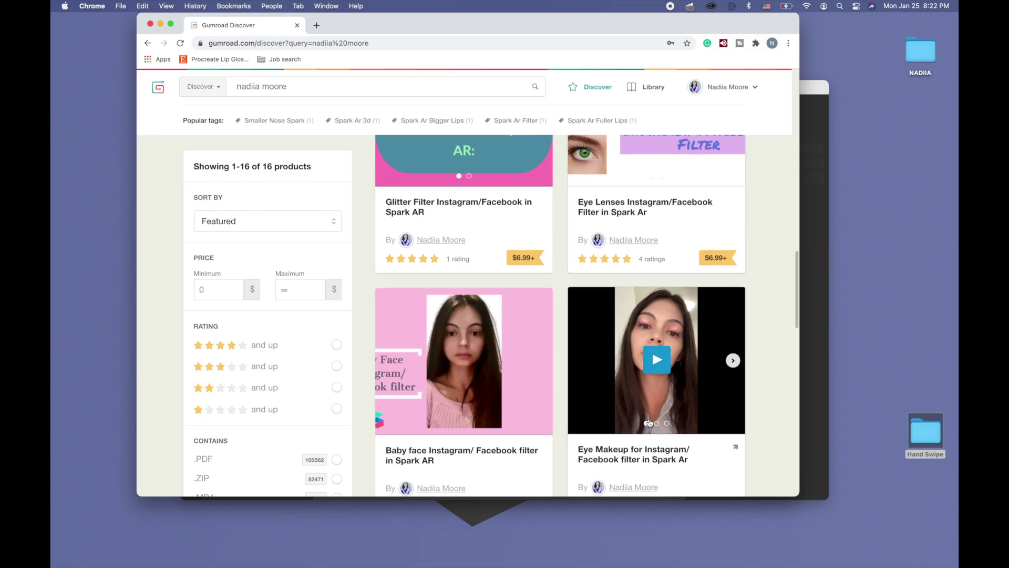
scroll(649, 423, down, 2)
scroll(649, 423, down, 4)
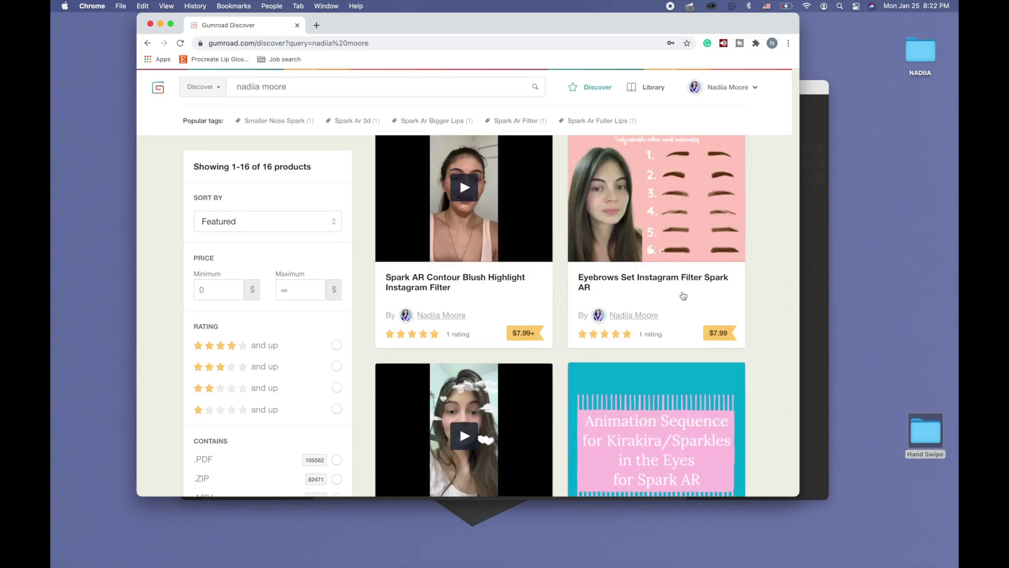
scroll(680, 295, down, 3)
scroll(660, 332, down, 3)
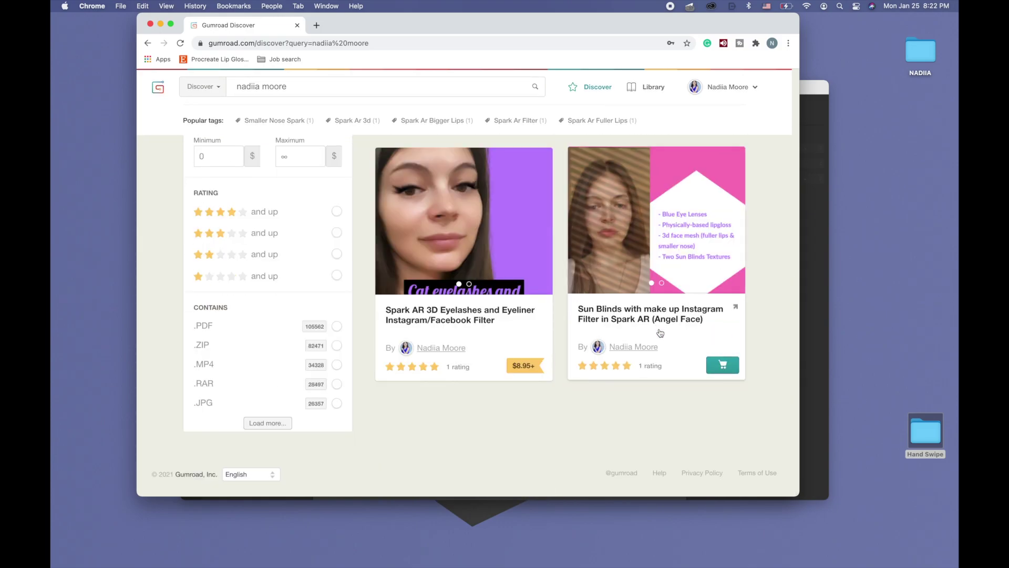
scroll(660, 332, up, 2)
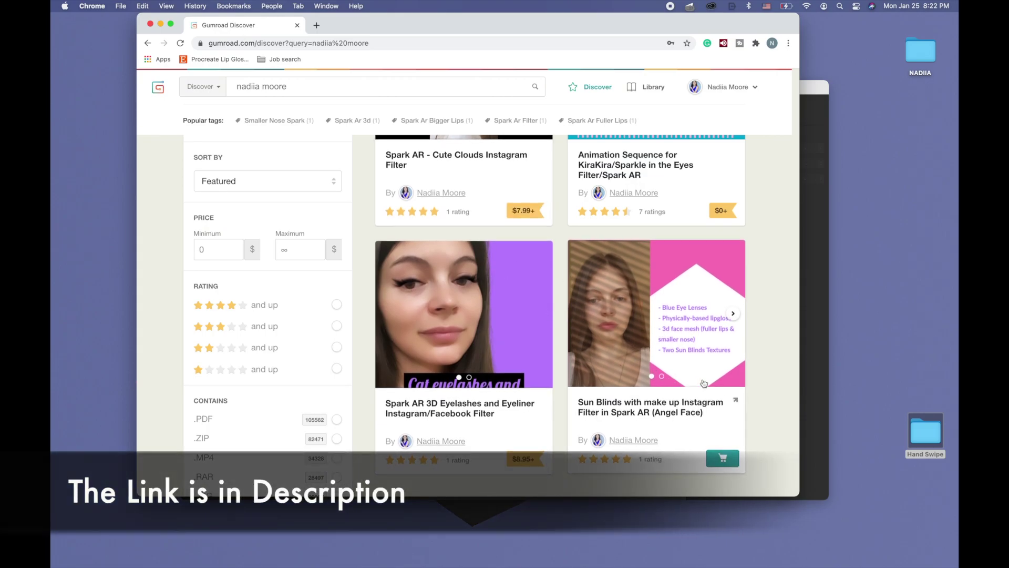
scroll(703, 382, up, 2)
scroll(702, 383, up, 1)
scroll(702, 382, up, 2)
scroll(703, 382, up, 3)
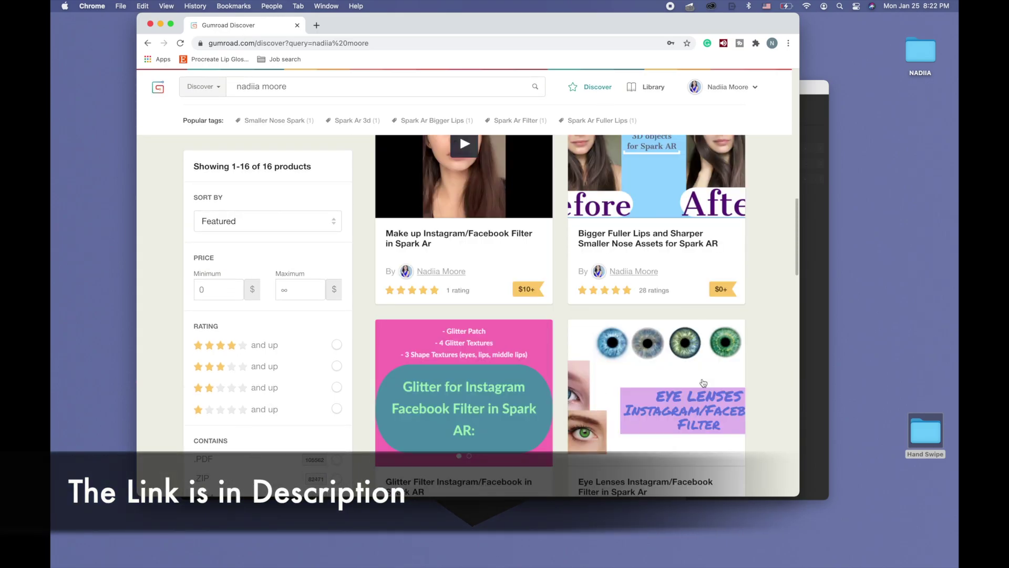
click(161, 24)
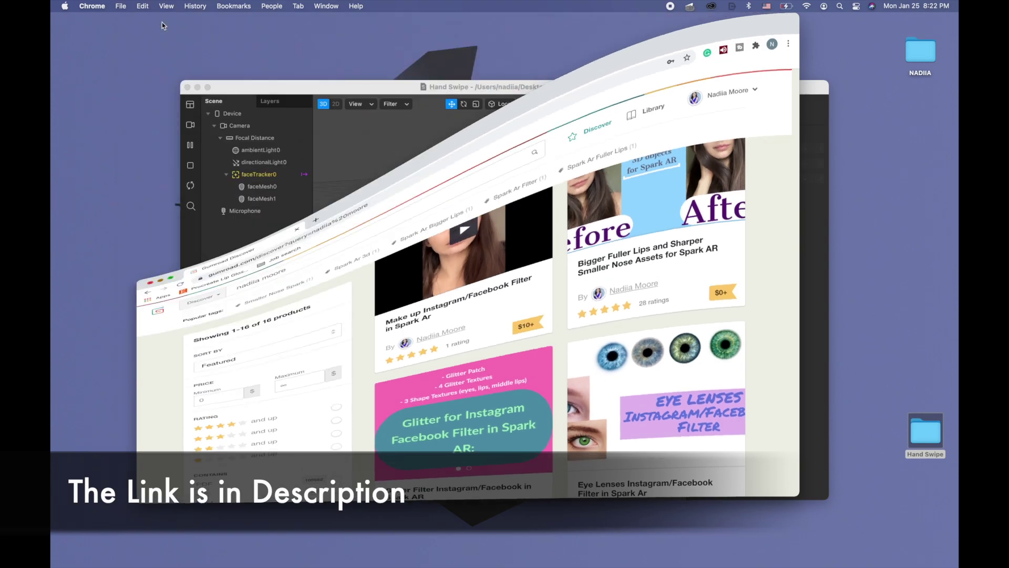
click(186, 87)
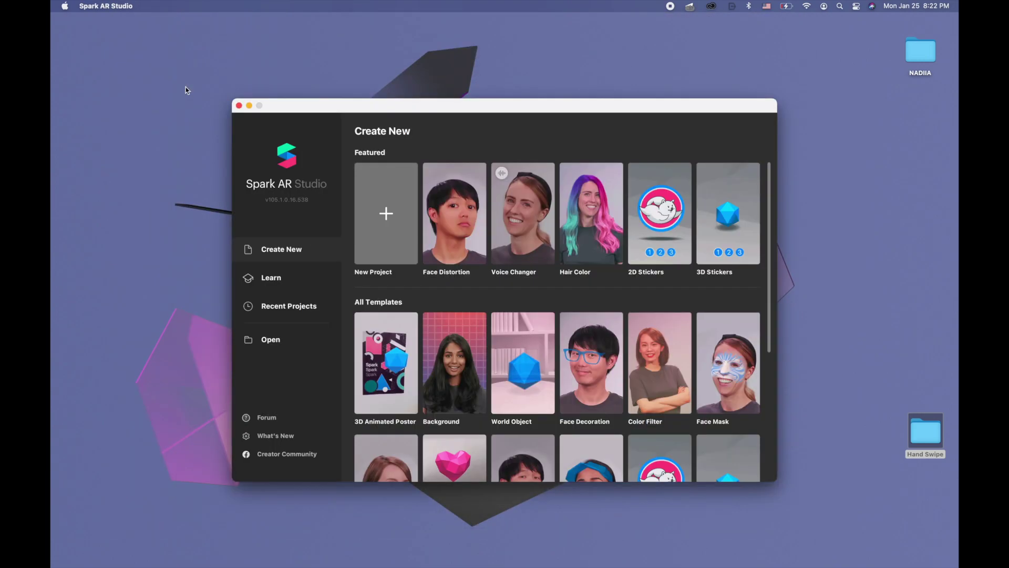
click(383, 220)
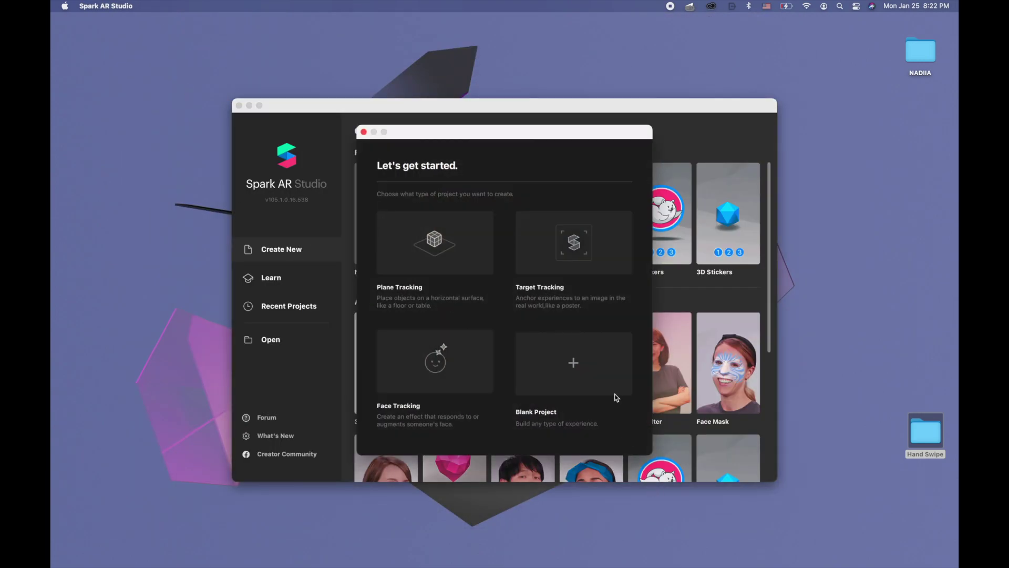
click(596, 362)
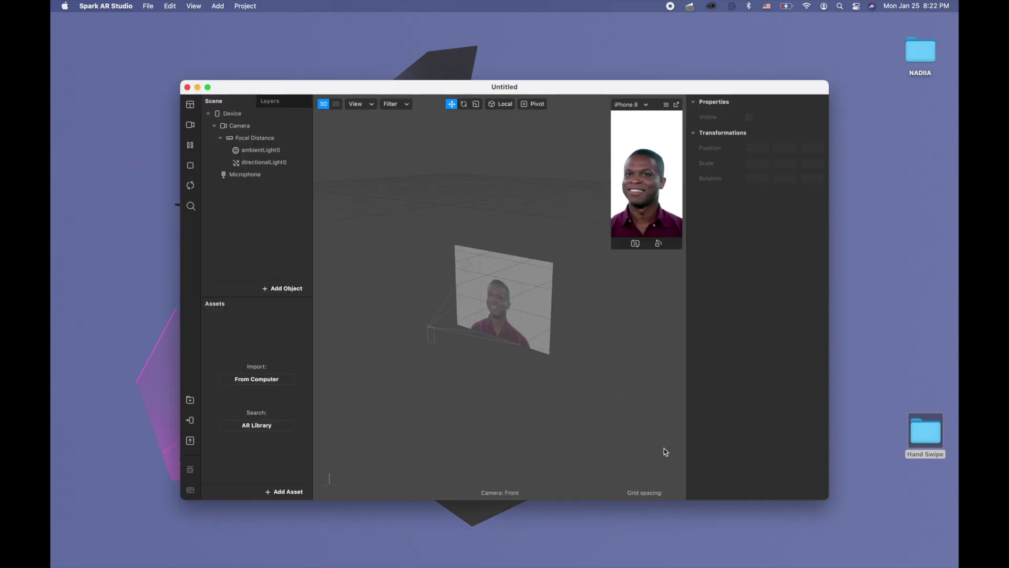
Step: Add faceMesh0 to the scene and give it material0 with the Retouching shader
click(266, 292)
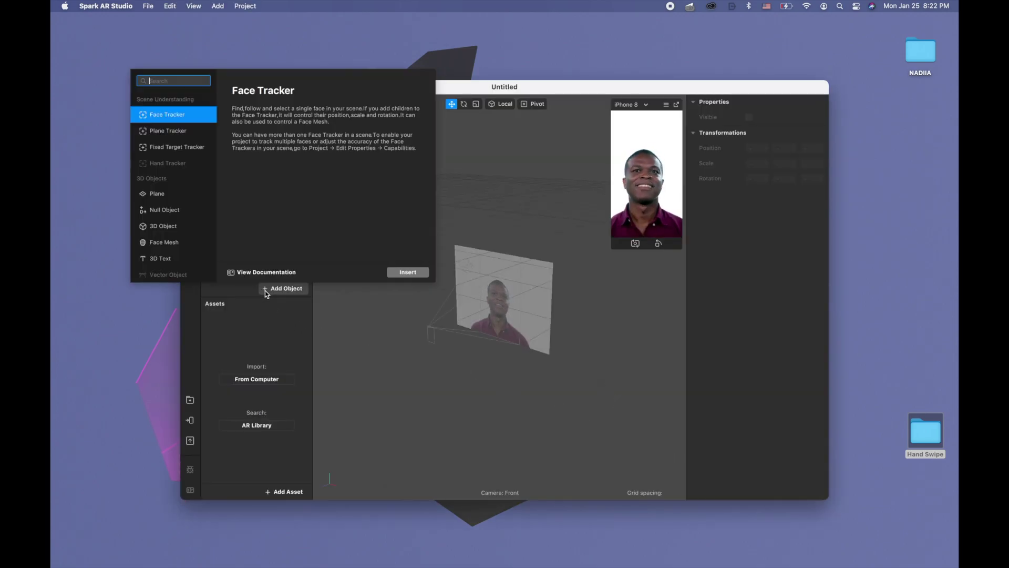
double_click(188, 252)
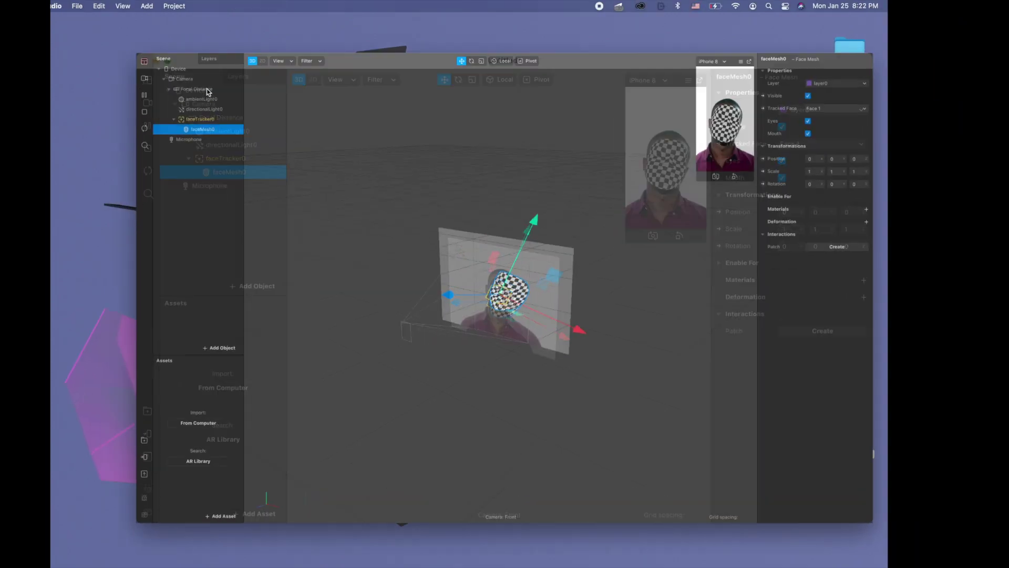
click(950, 188)
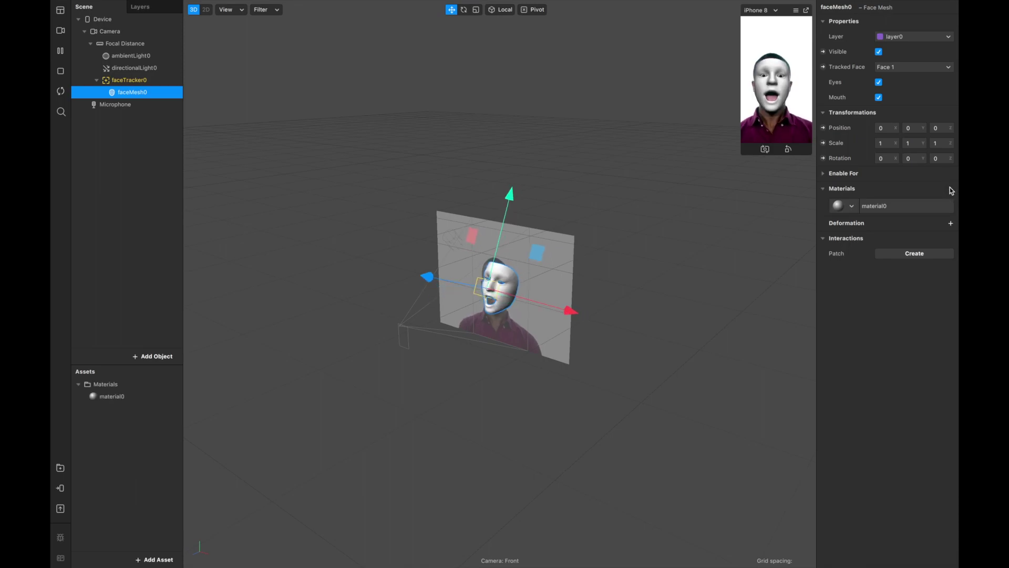
click(157, 394)
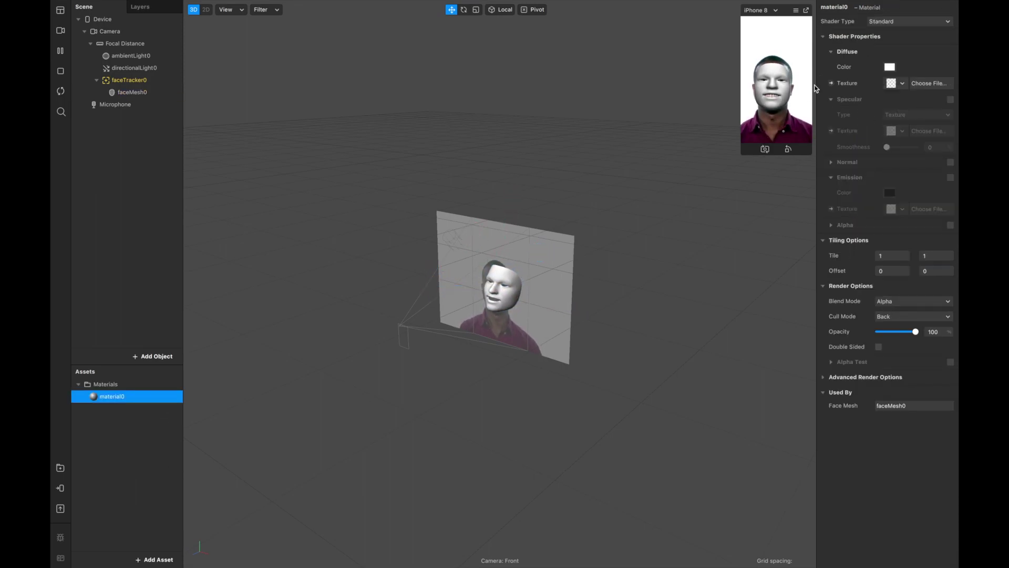
click(907, 21)
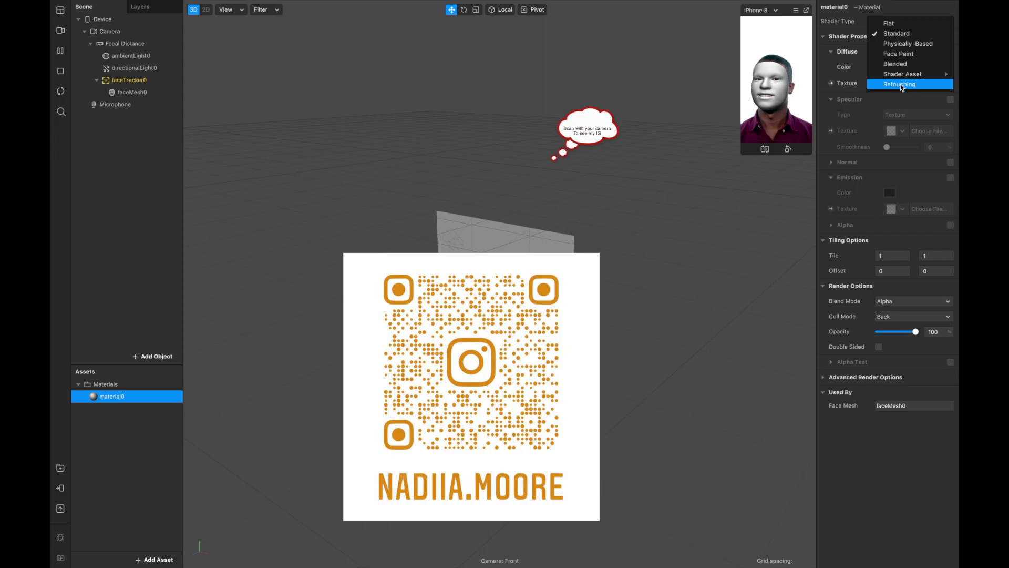
click(901, 84)
Step: Switch the preview to the long-haired woman simulation video
click(60, 30)
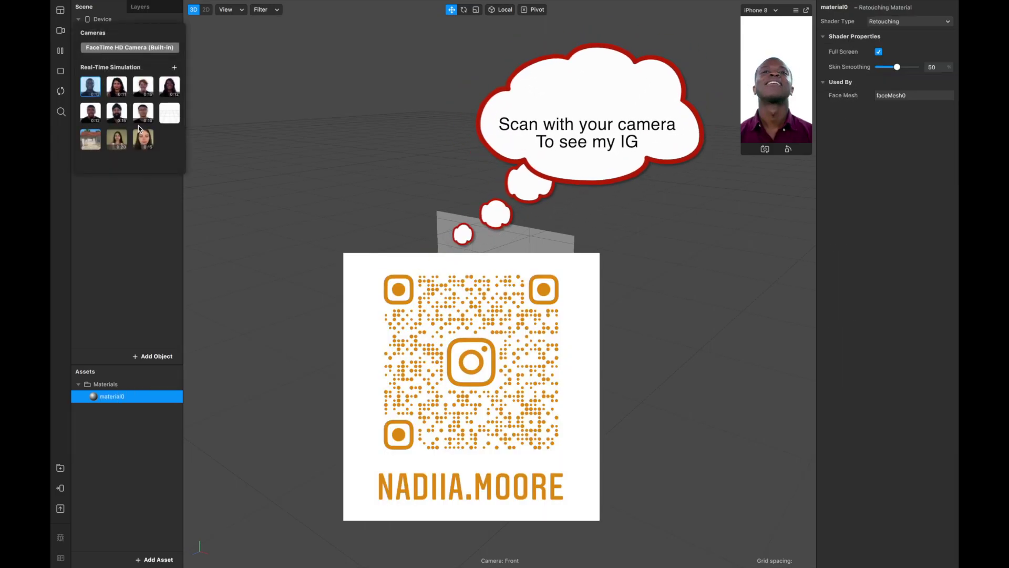
click(143, 140)
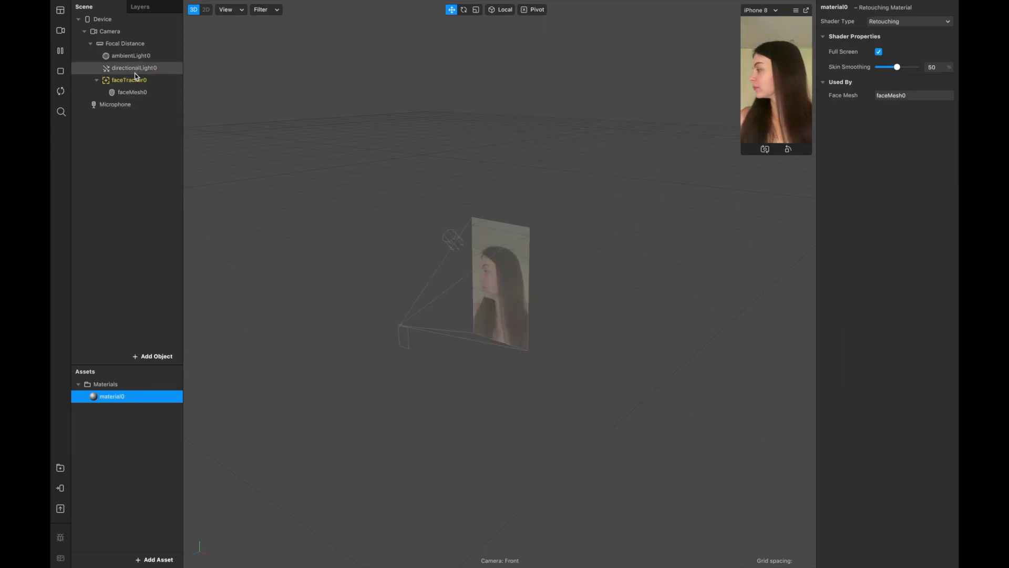
click(130, 79)
Step: Add faceMesh1 under faceTracker0 and give it material1 with the Flat shader
right_click(135, 79)
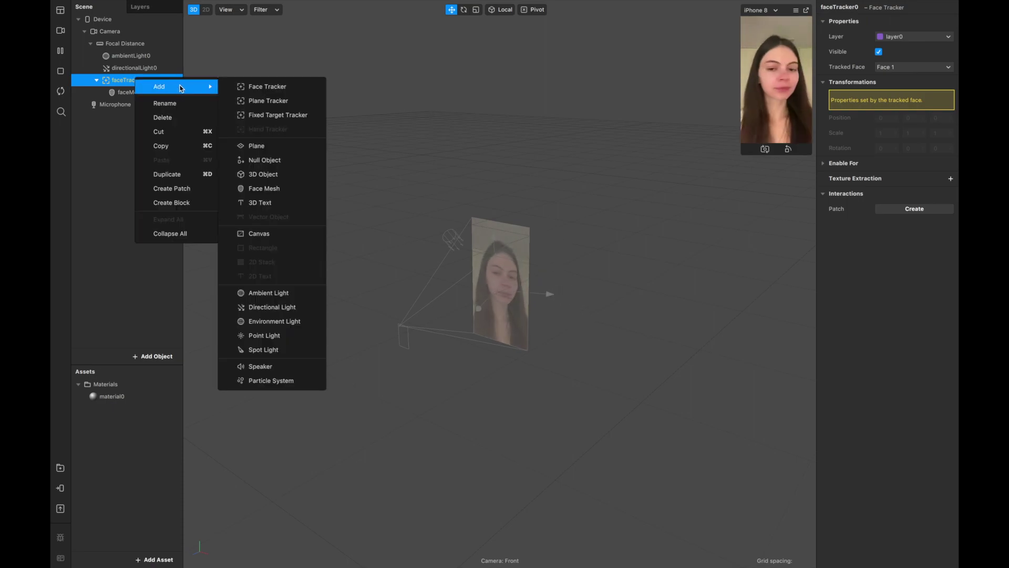
click(296, 192)
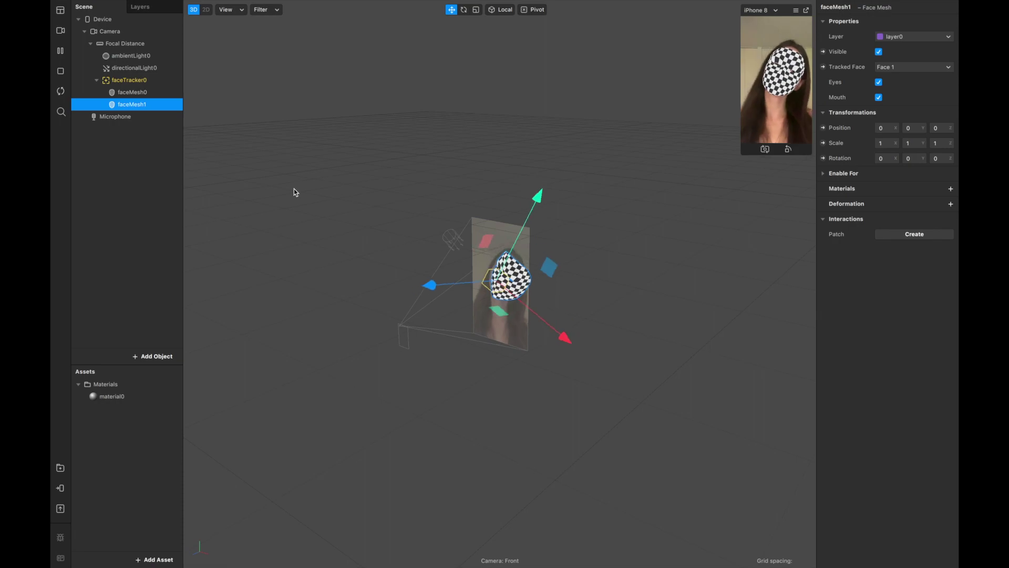
click(950, 189)
click(101, 408)
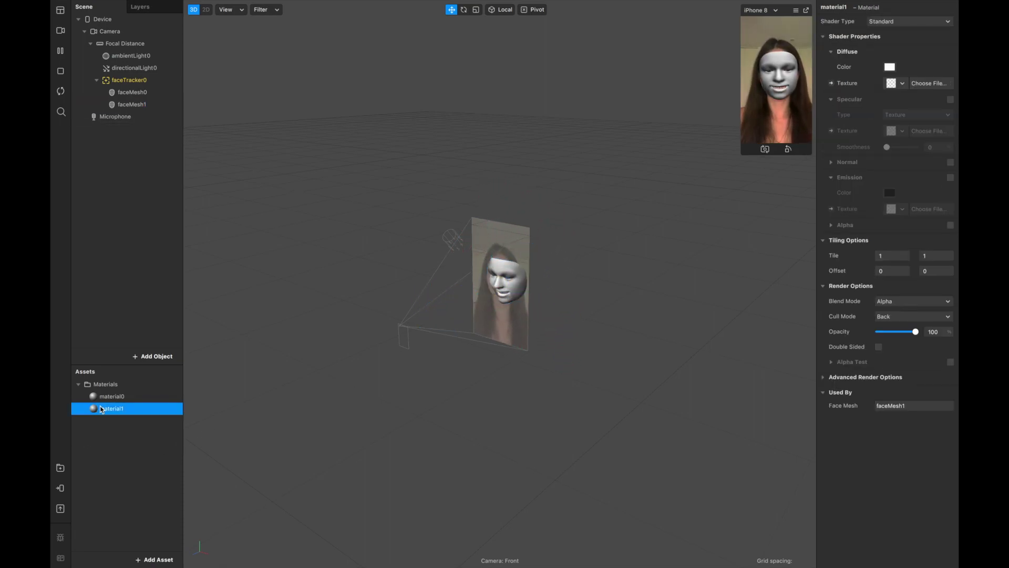
click(893, 22)
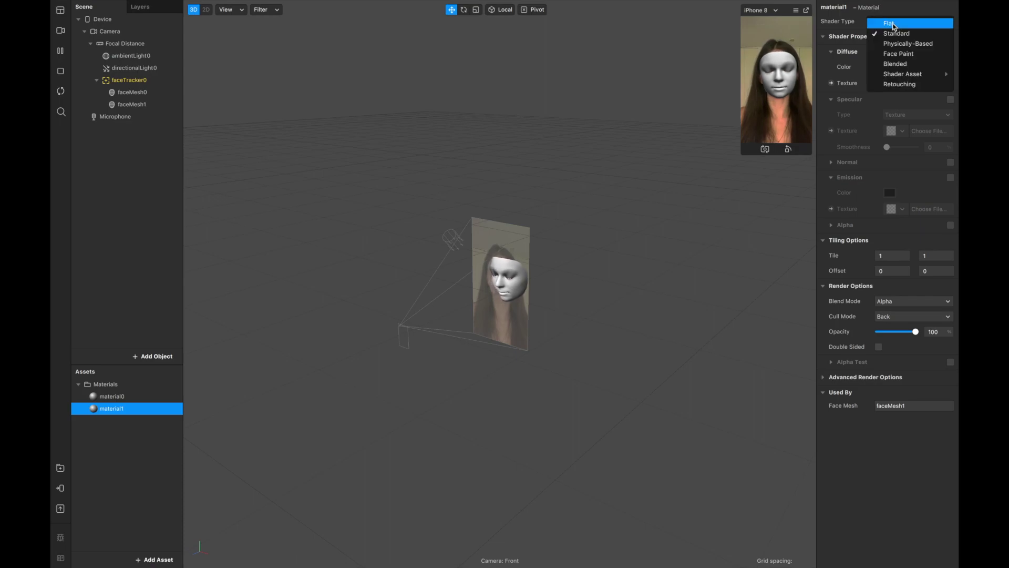
key(Return)
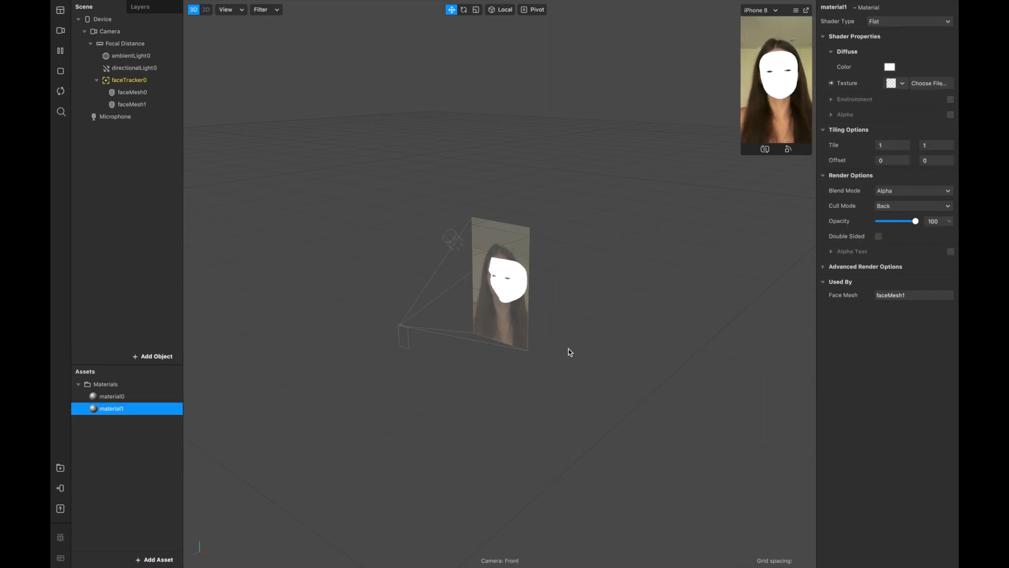
click(158, 559)
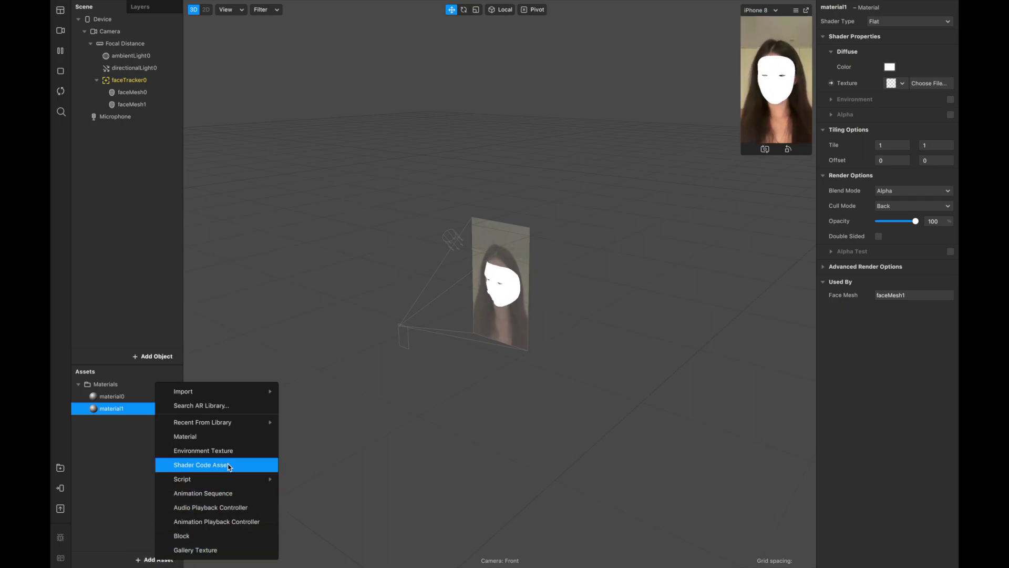
Step: Create and select the animationSequence0 asset, then leave full screen
click(204, 493)
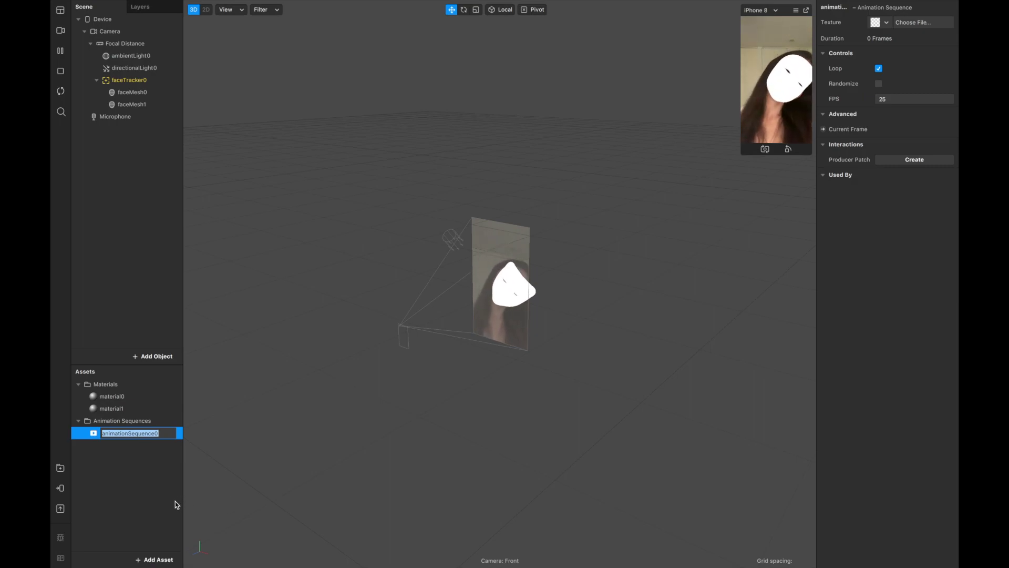
click(131, 485)
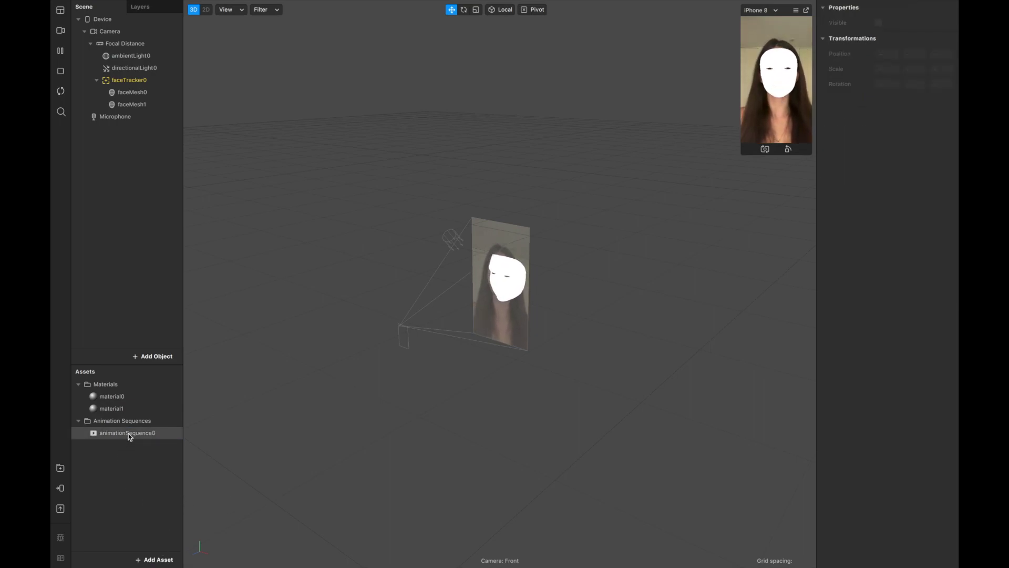
click(128, 435)
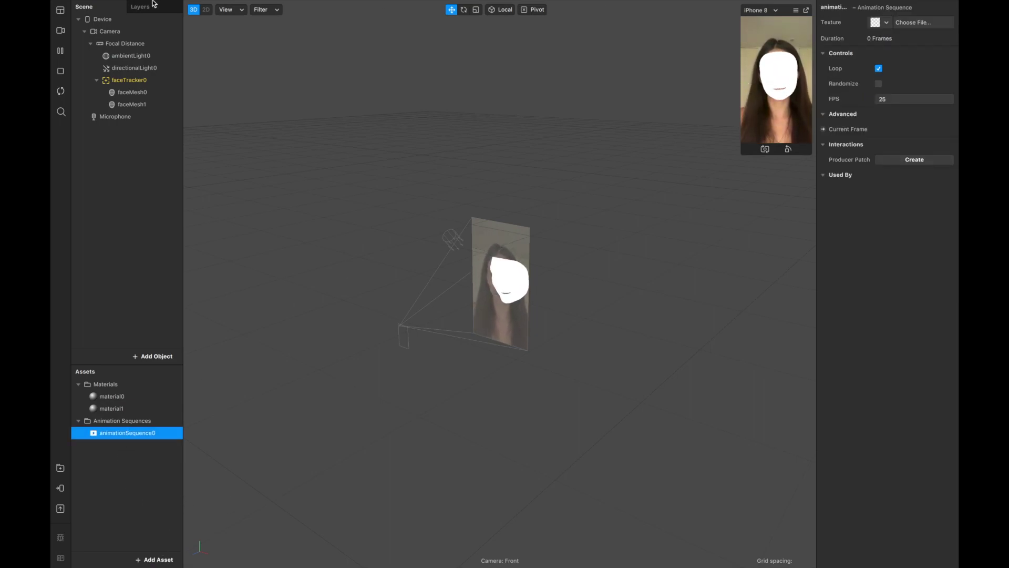
mouse_move(152, 2)
click(78, 19)
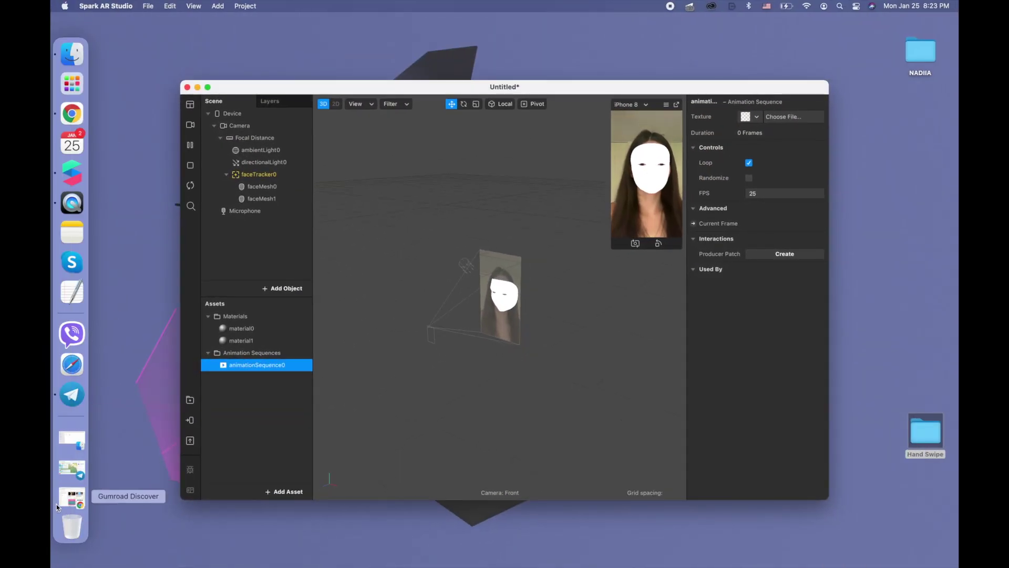
Step: Preview heart images 1.png and 2.png from Finder, then bring up the Telegram download post
click(79, 435)
double_click(585, 257)
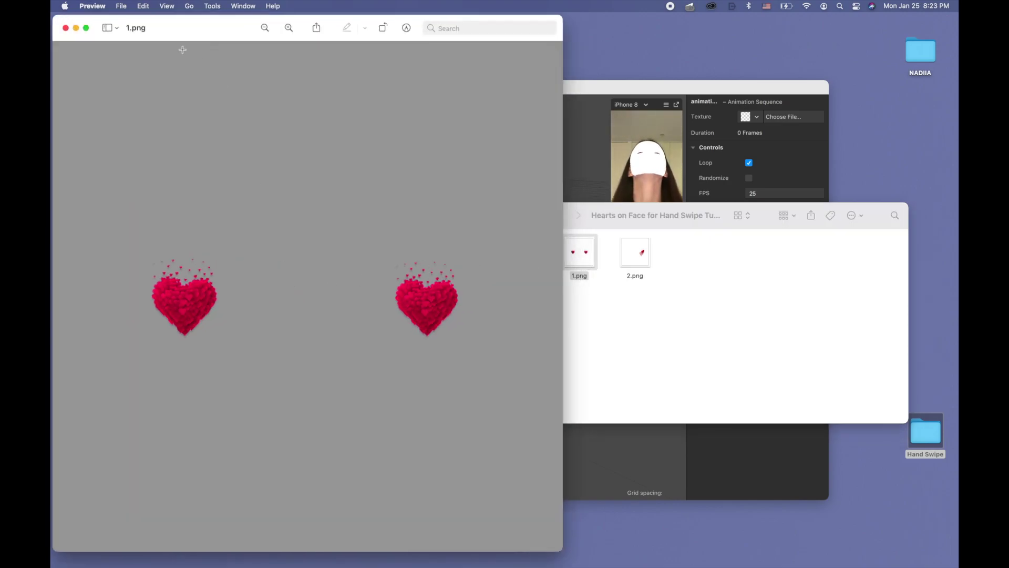
click(65, 29)
click(635, 256)
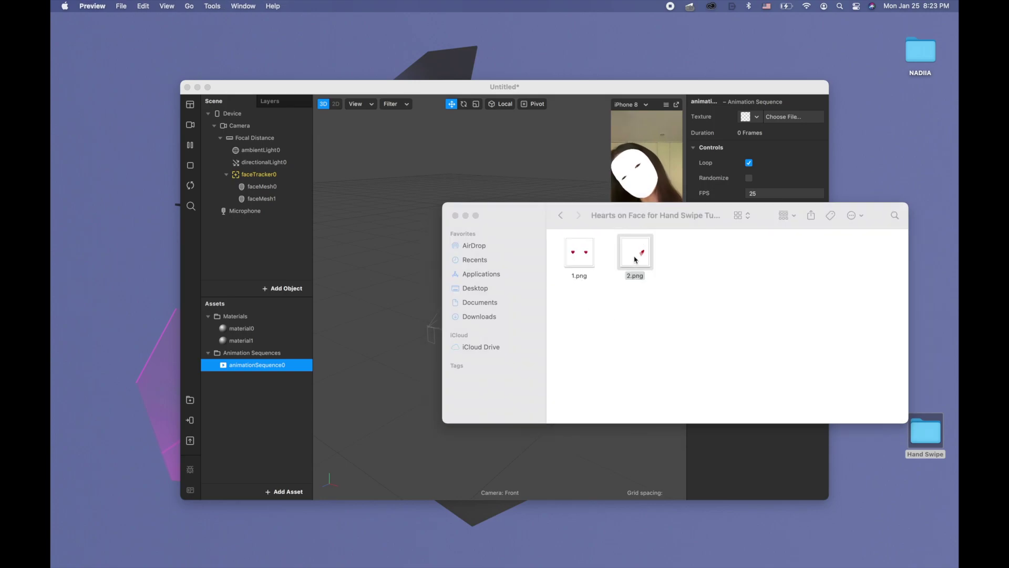
double_click(635, 258)
click(65, 28)
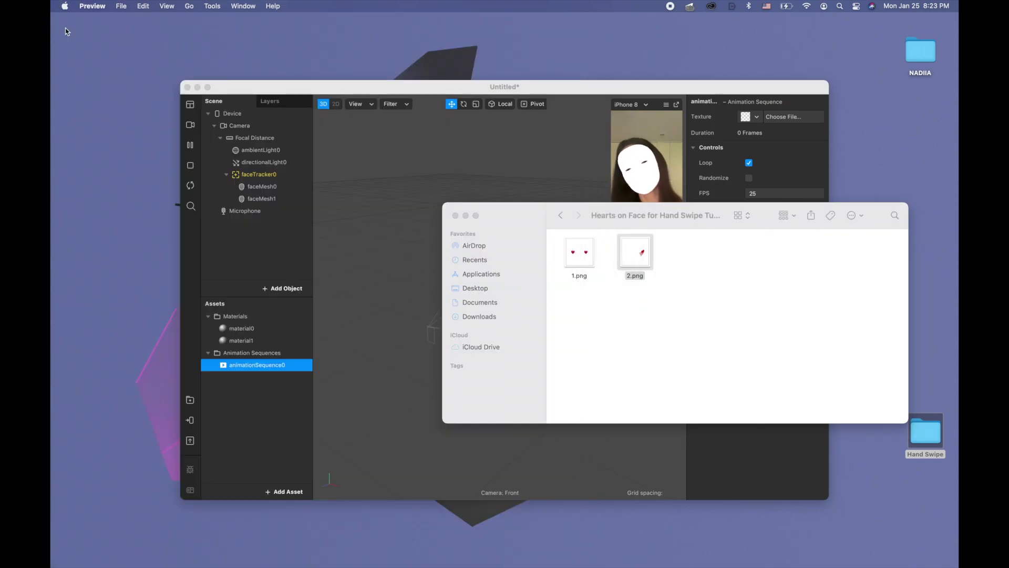
mouse_move(51, 544)
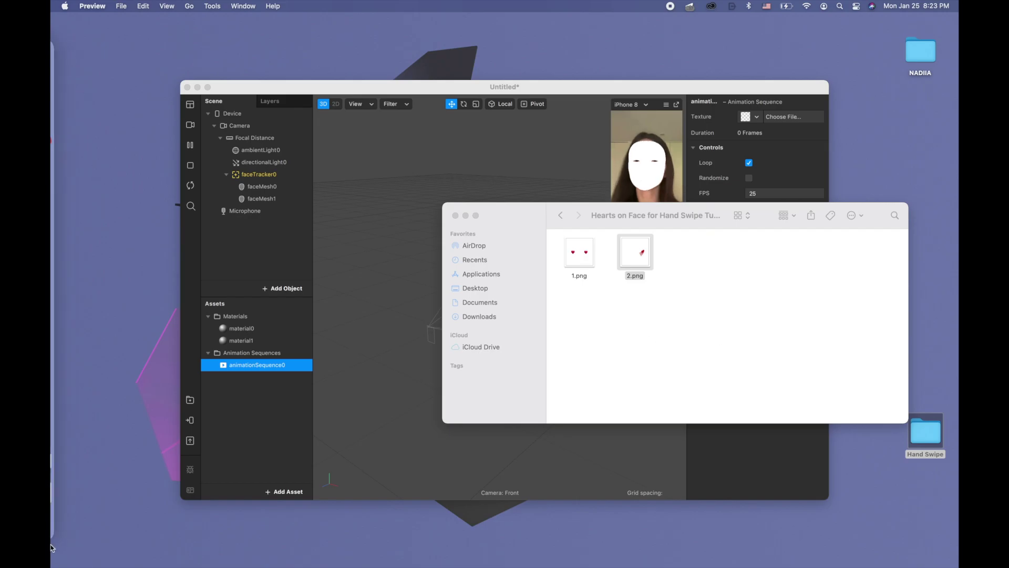
click(75, 461)
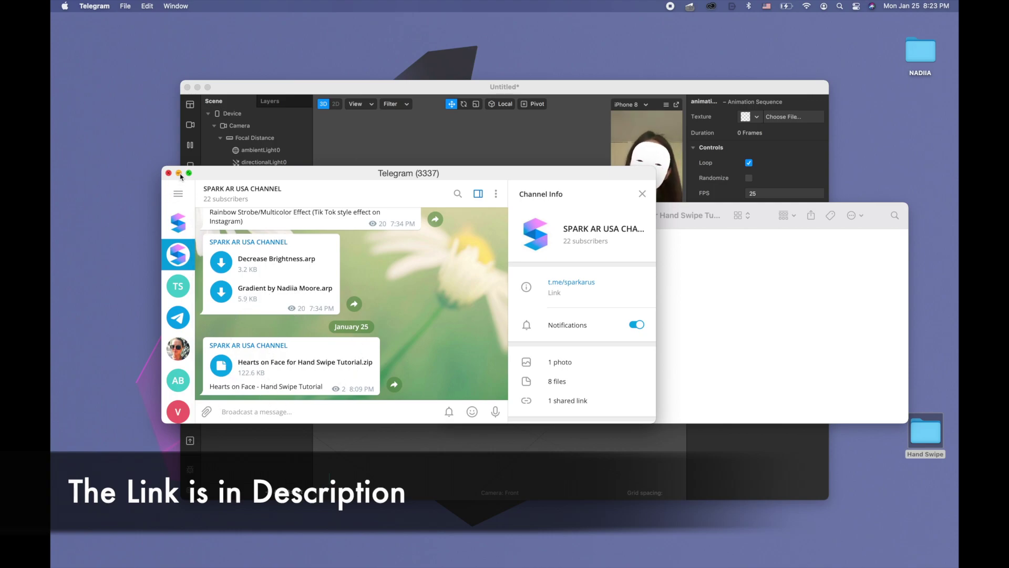
click(179, 174)
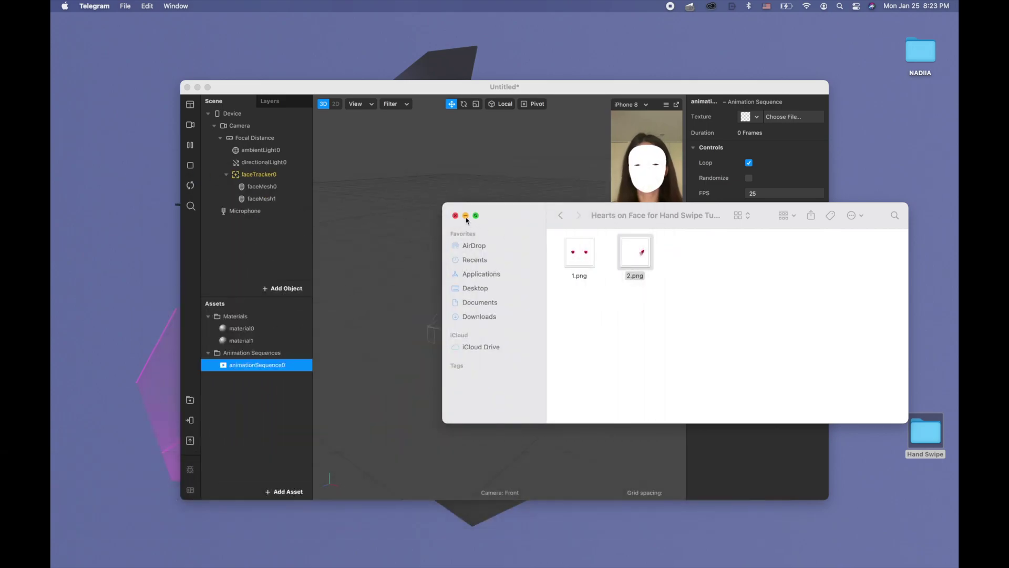
Step: Import 1.png and 2.png as the two-frame [1-2] texture of animationSequence0
click(466, 216)
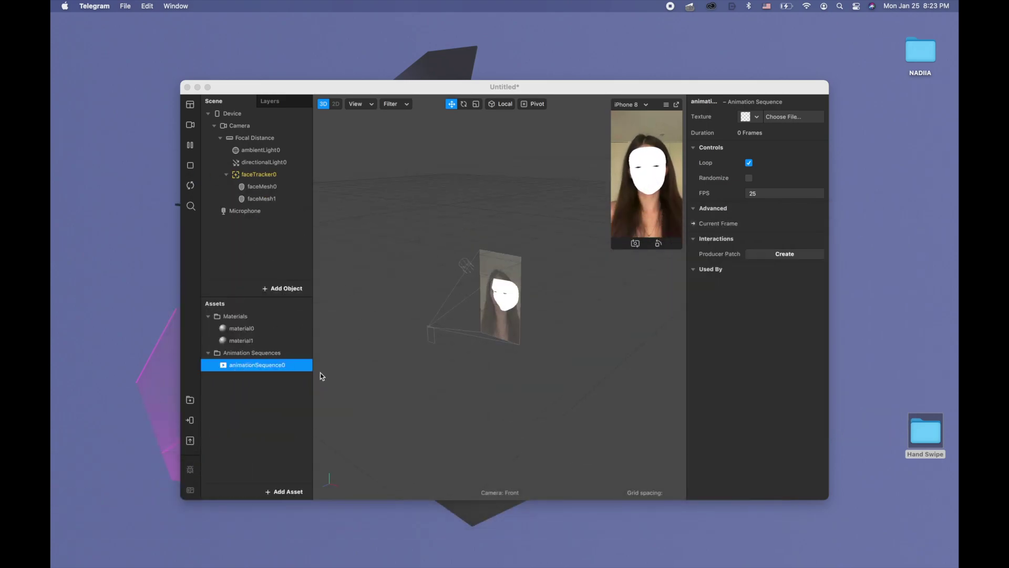
click(759, 118)
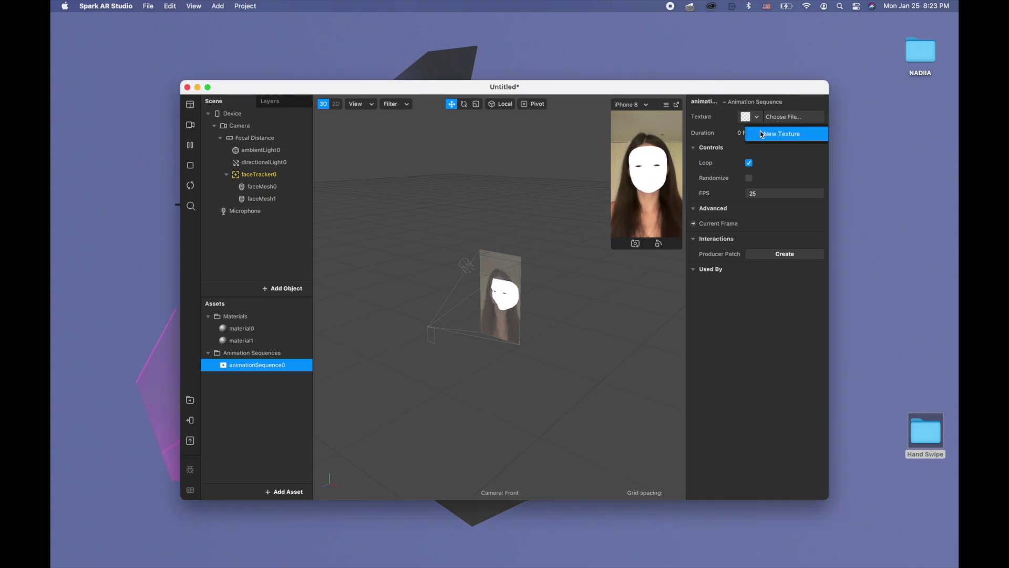
click(761, 135)
click(420, 144)
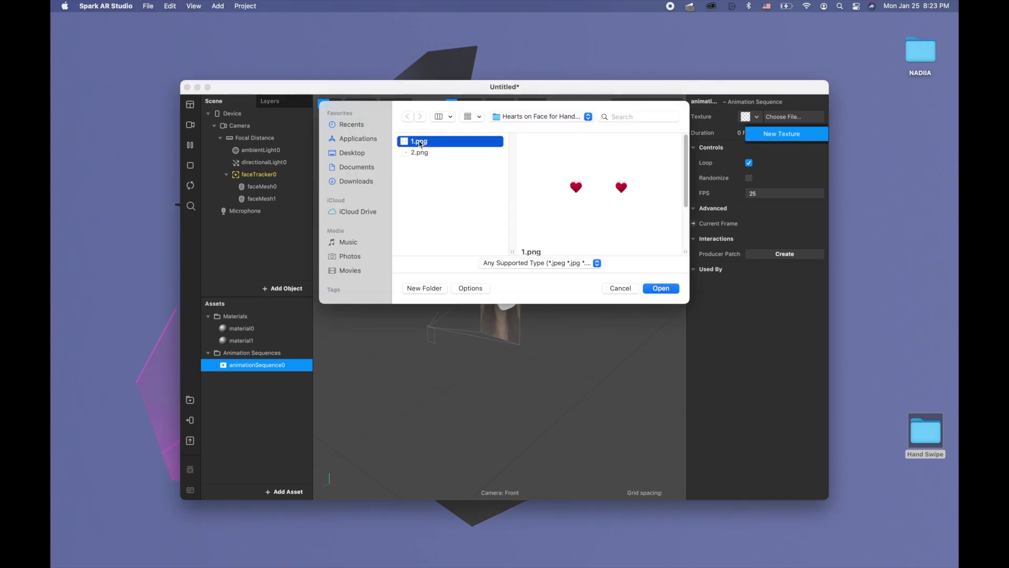
shift+click(417, 154)
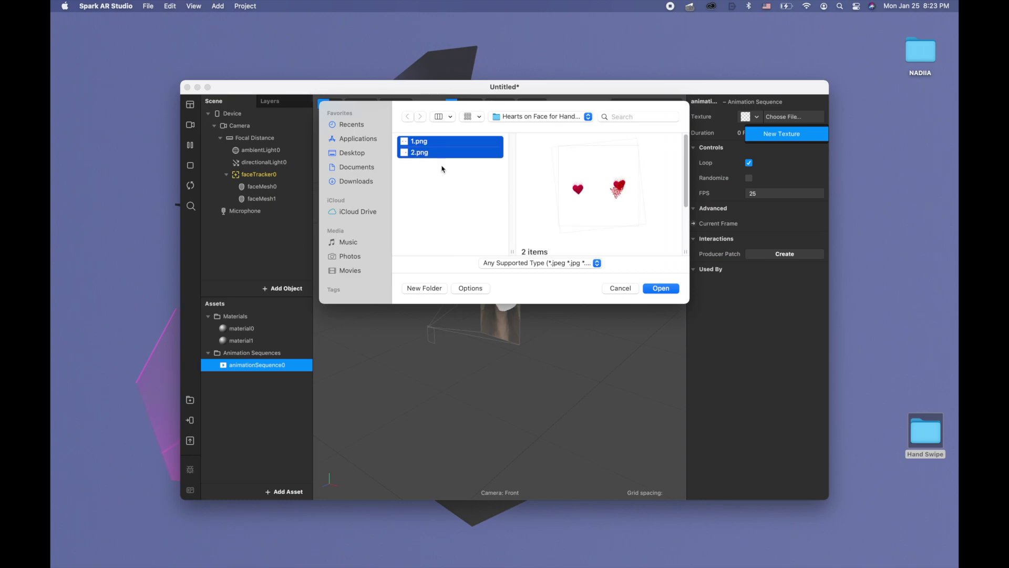
click(672, 288)
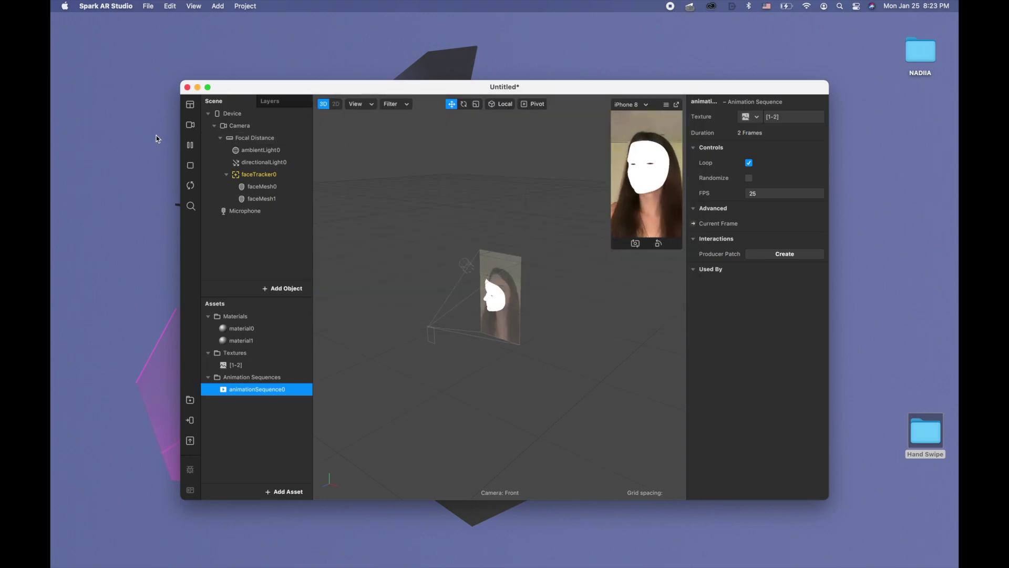
Step: Set material1's Diffuse texture to animationSequence0
click(260, 340)
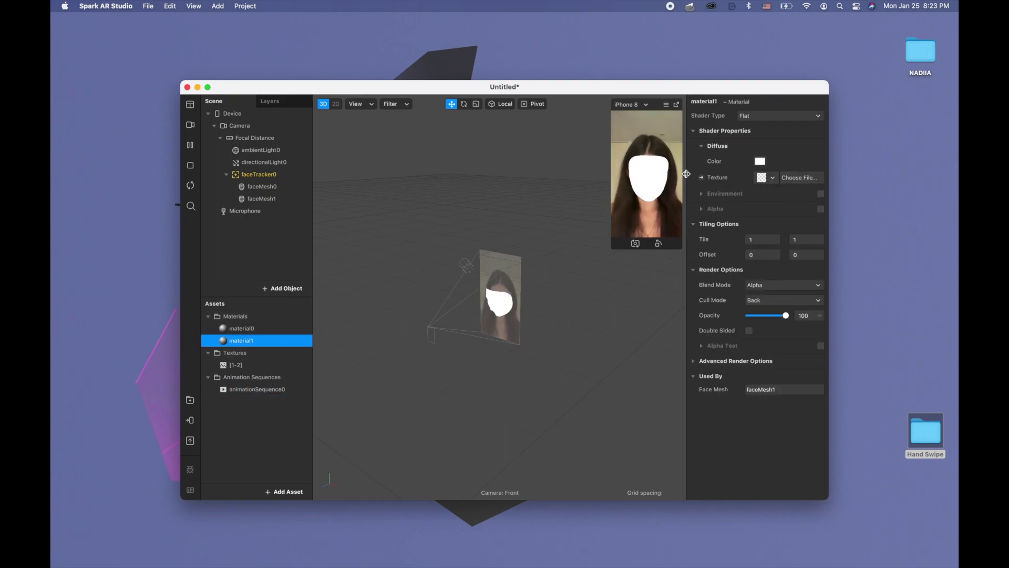
click(765, 178)
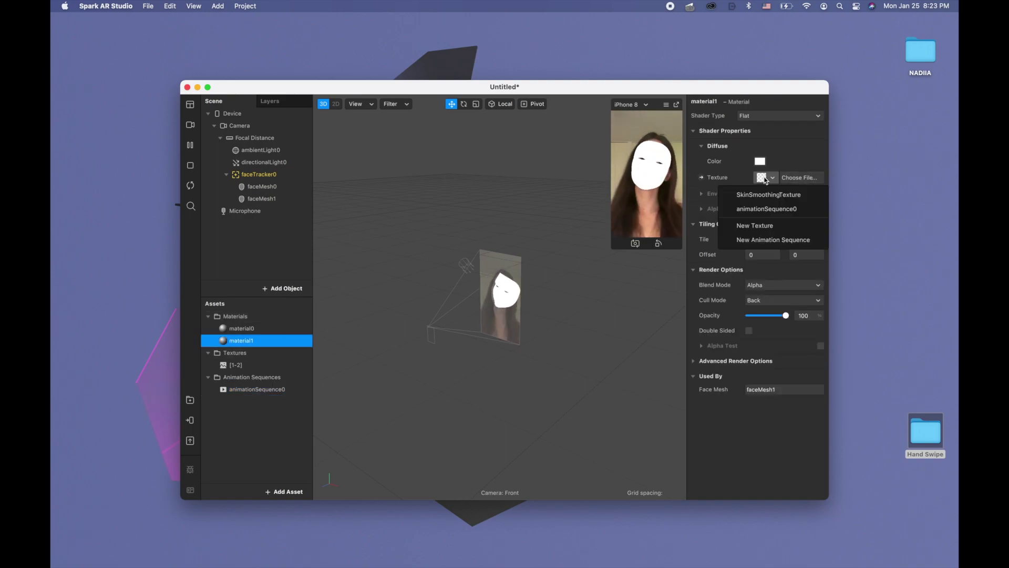
click(762, 207)
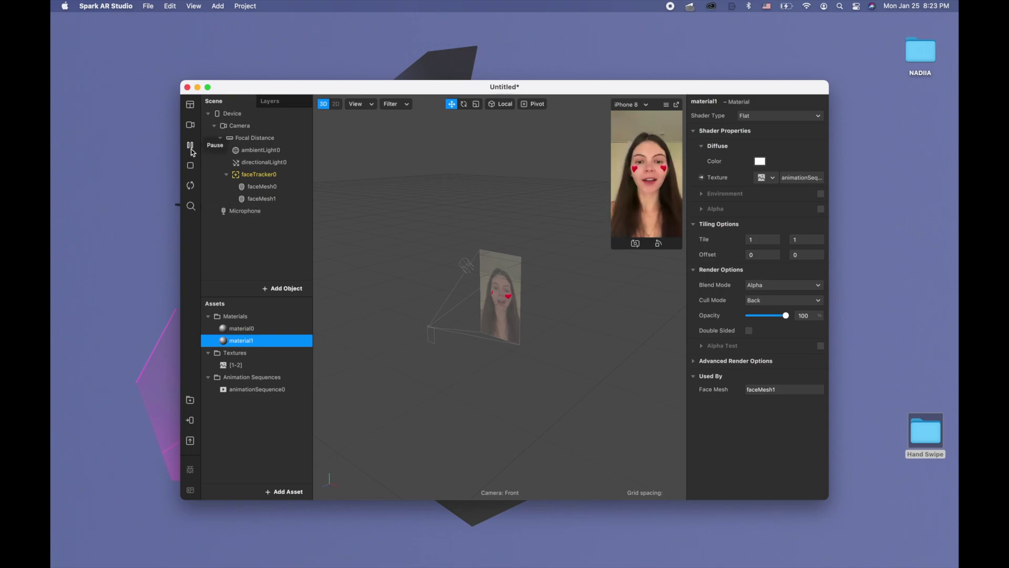
Step: Open an enlarged, full-screen Patch Editor and drag faceTracker0 into the graph
click(190, 107)
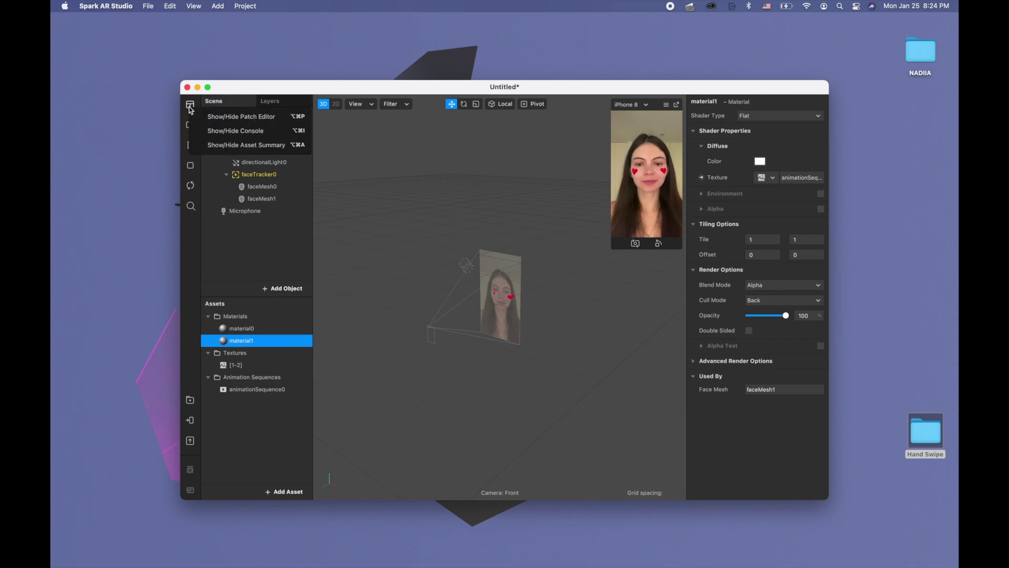
click(247, 121)
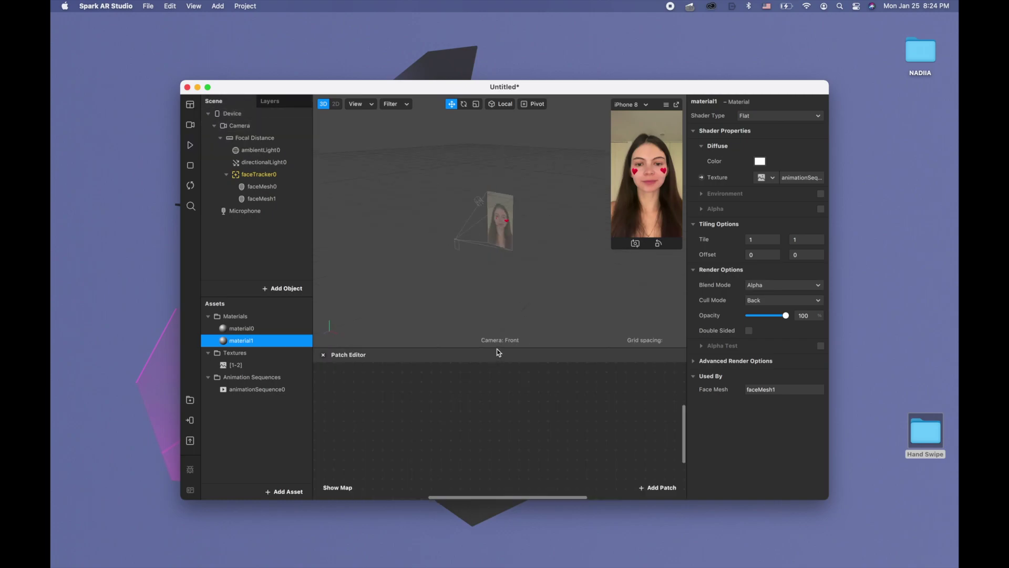
drag(497, 347, 482, 298)
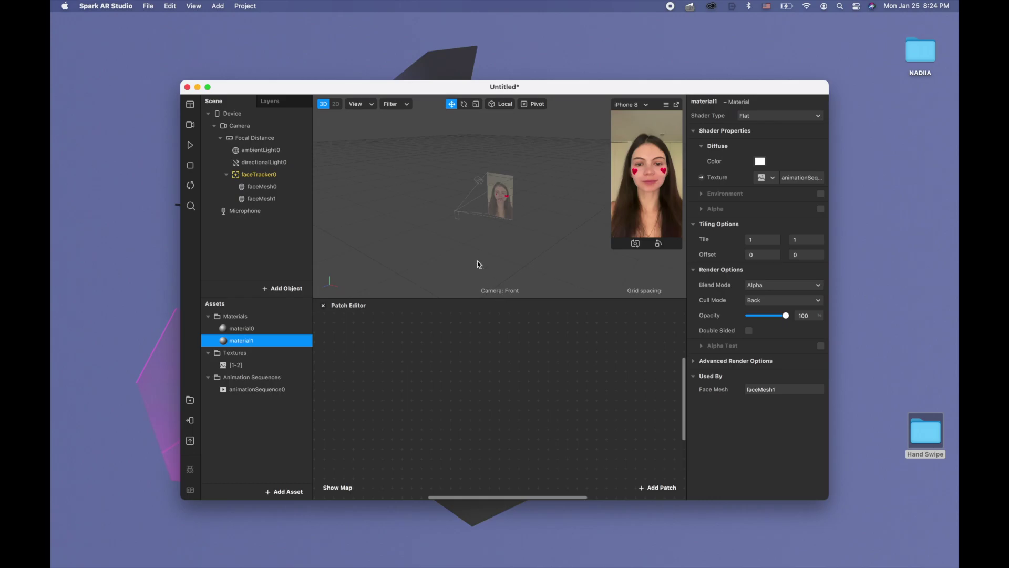
click(208, 86)
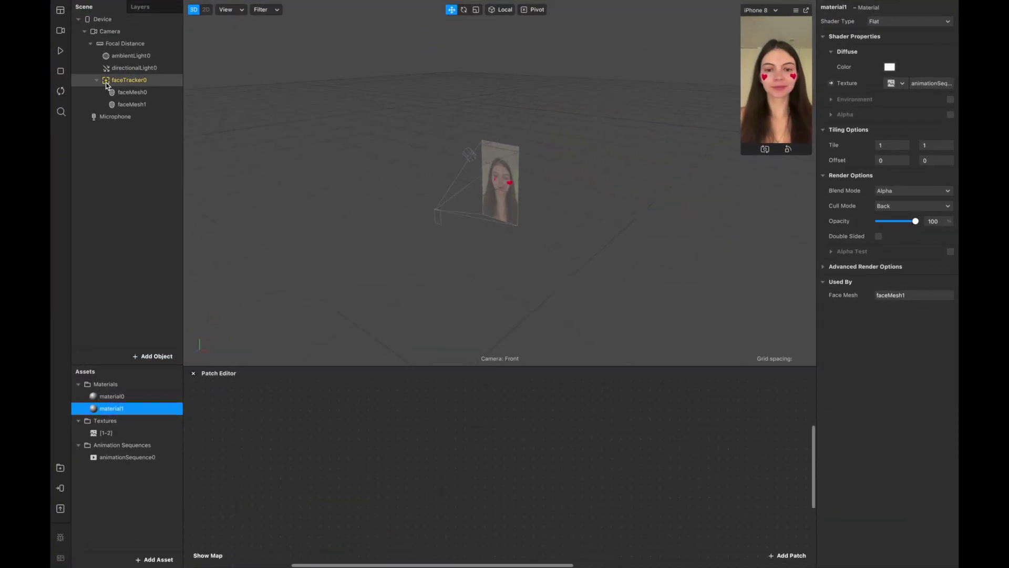
mouse_move(106, 85)
mouse_down()
mouse_move(339, 398)
mouse_move(309, 424)
mouse_up()
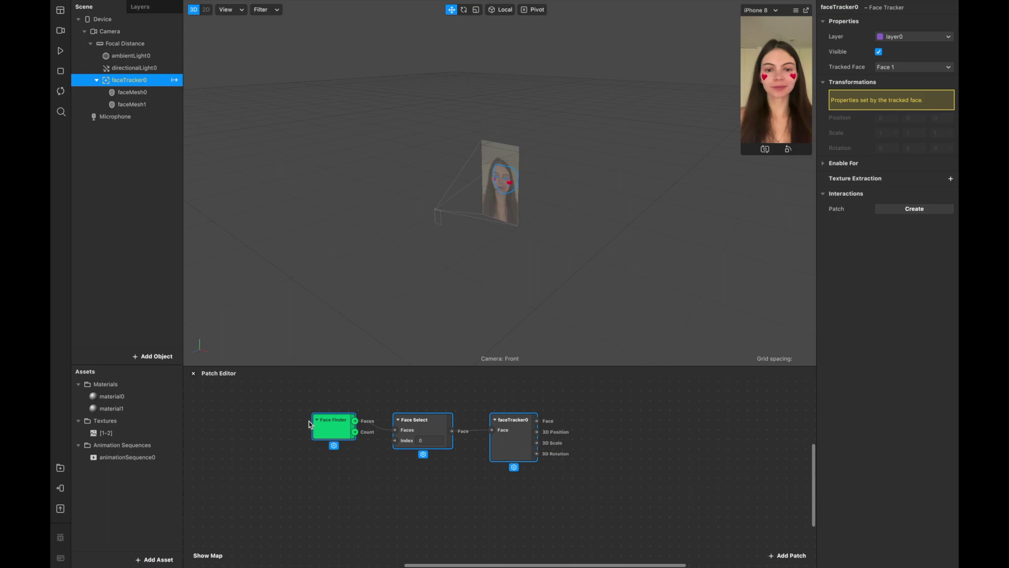
drag(364, 366, 390, 155)
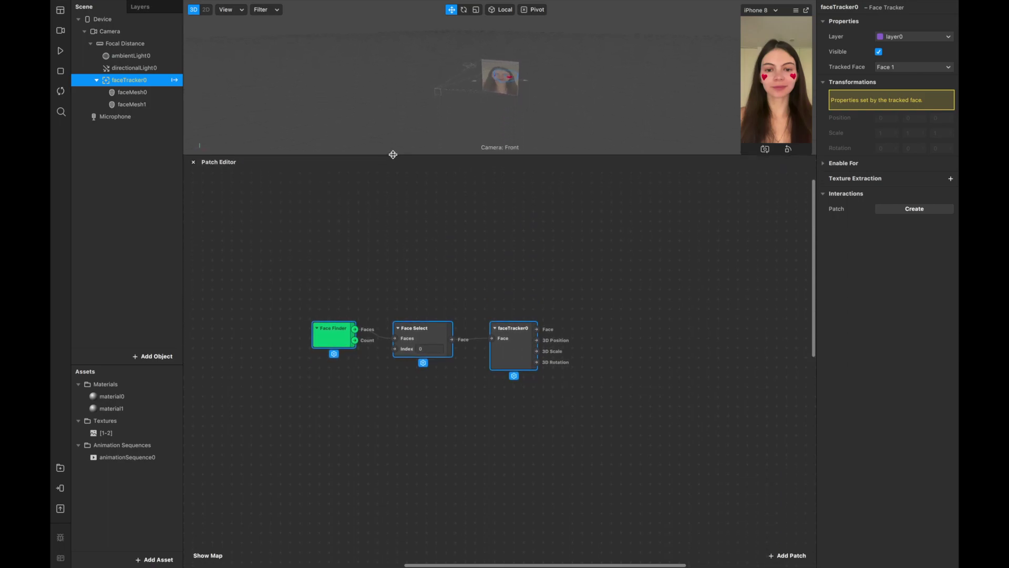
Step: Add an Equals Exactly patch with numbers set to 1, fed by Face Finder's Count
double_click(374, 404)
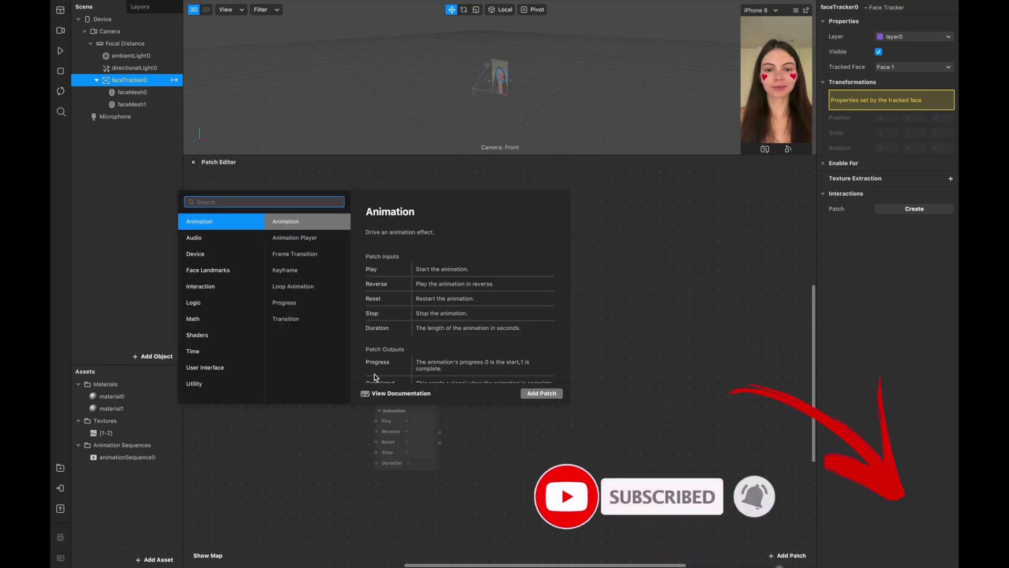
text(e)
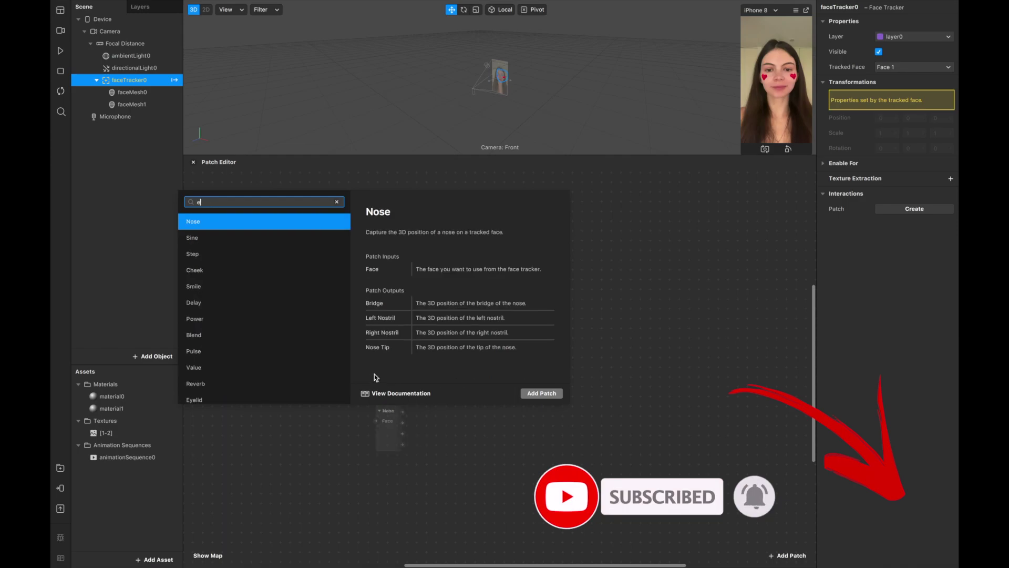
text(qua)
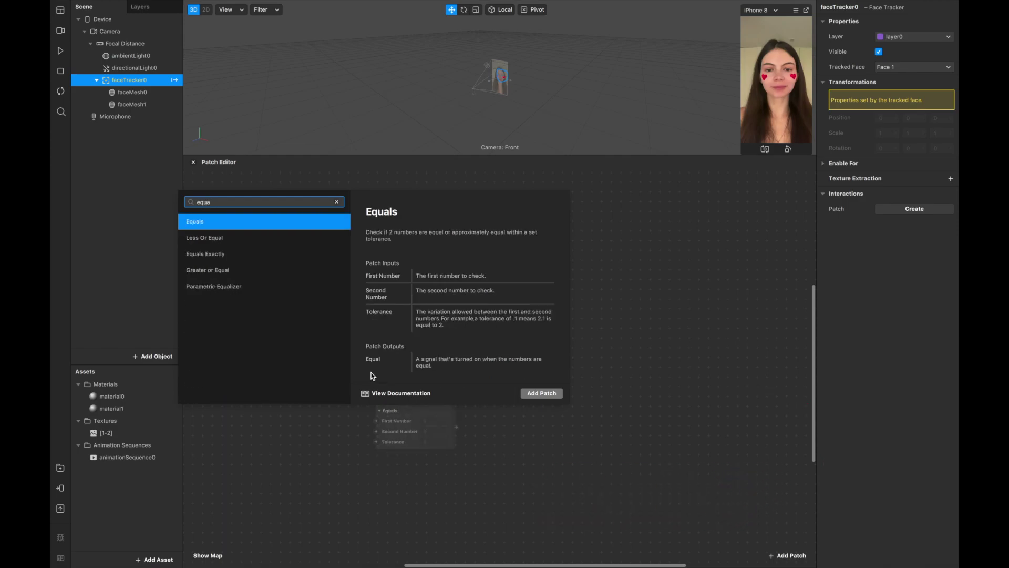
click(218, 252)
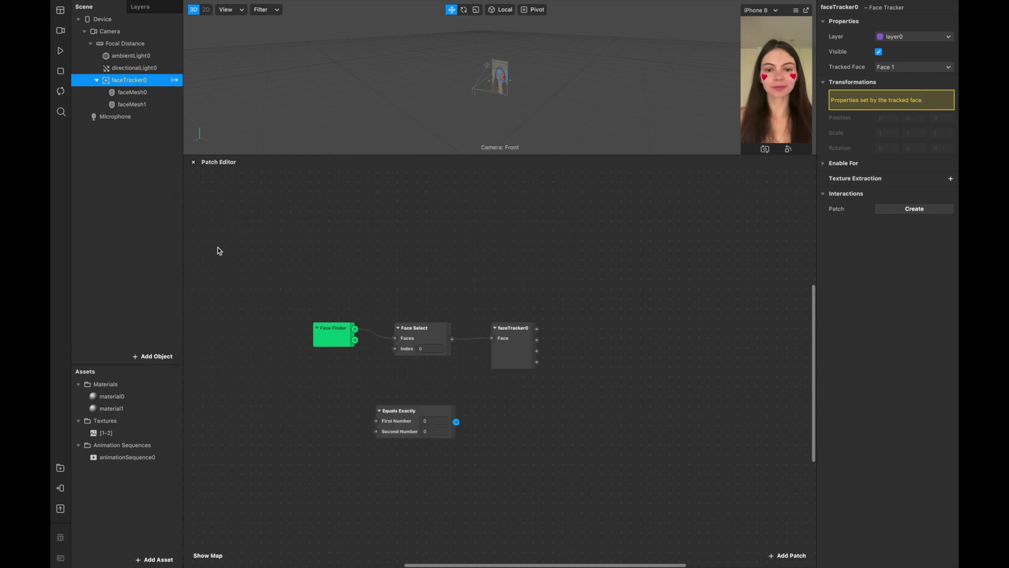
click(432, 419)
text(1)
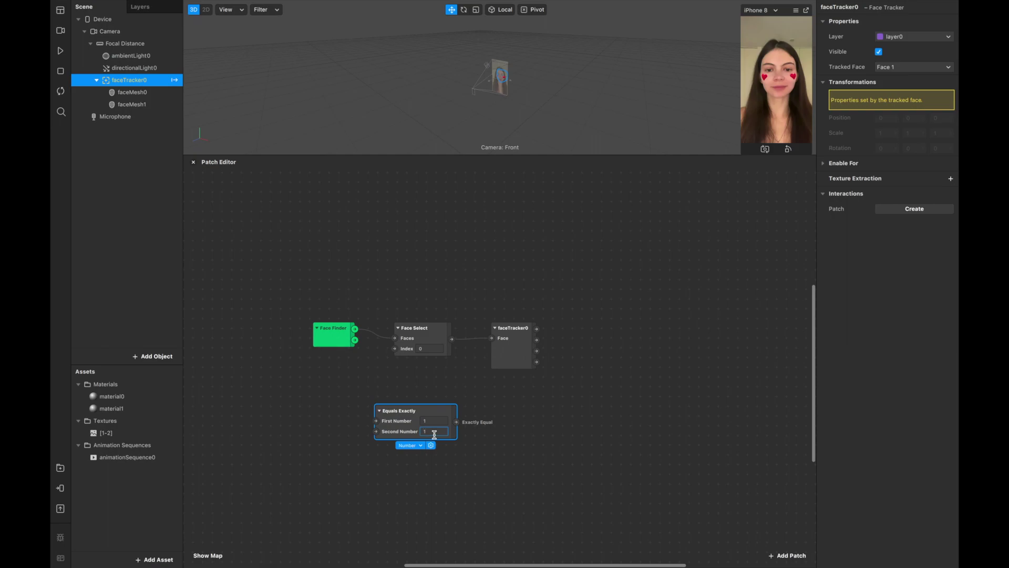
click(487, 404)
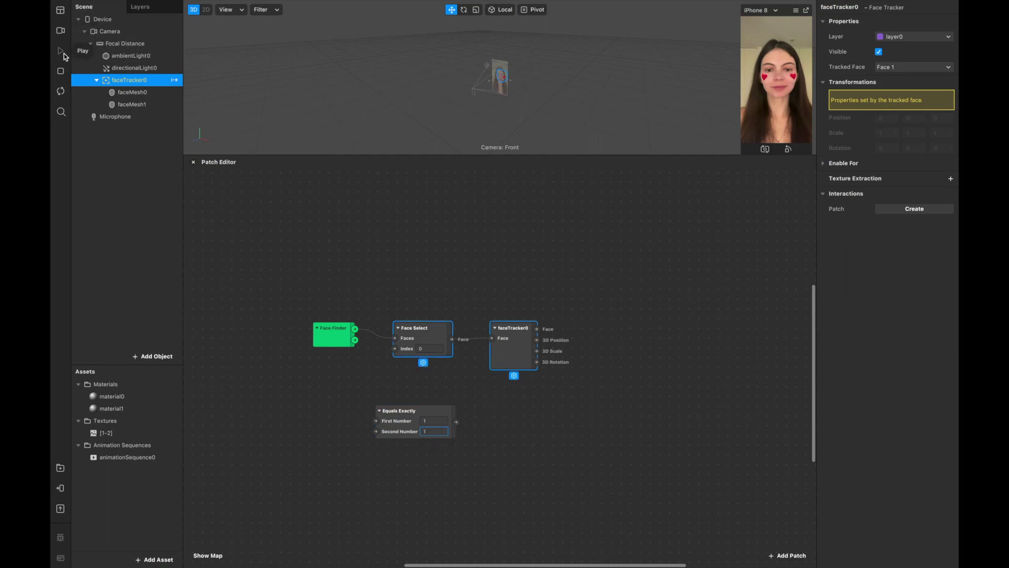
drag(356, 344, 375, 423)
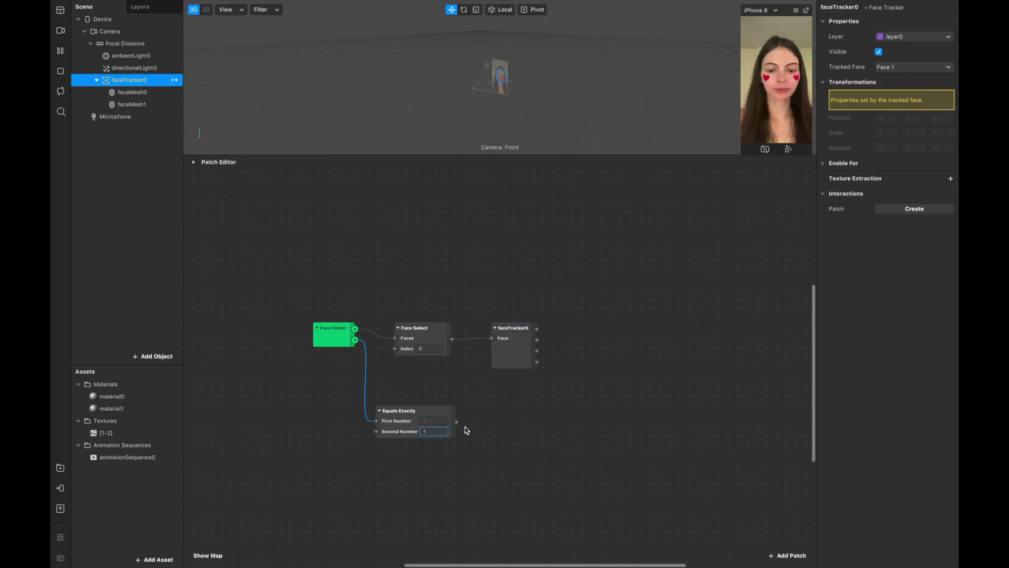
Step: Connect a Pulse patch to the Equals Exactly output
drag(456, 422, 497, 421)
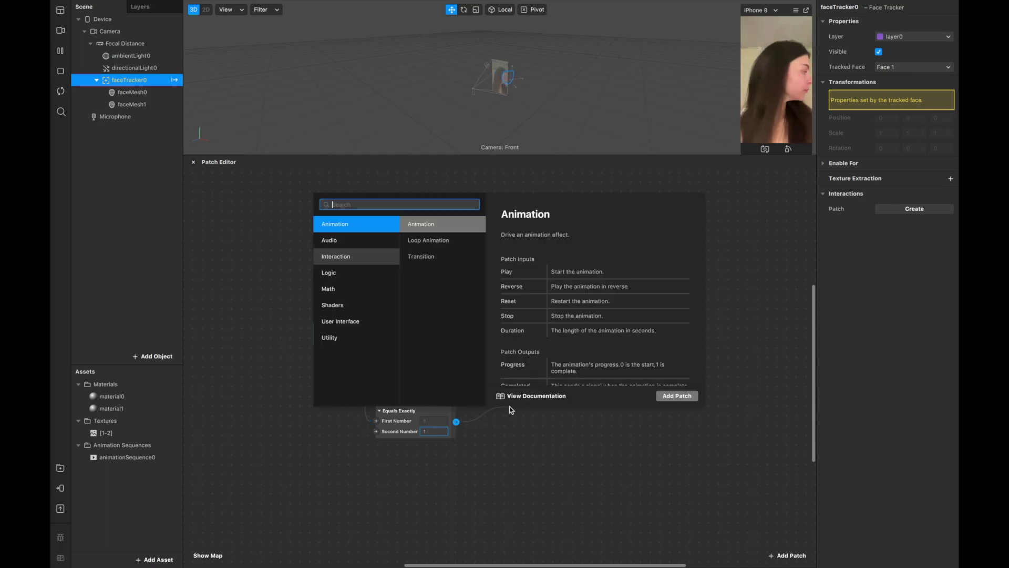
text(pulse)
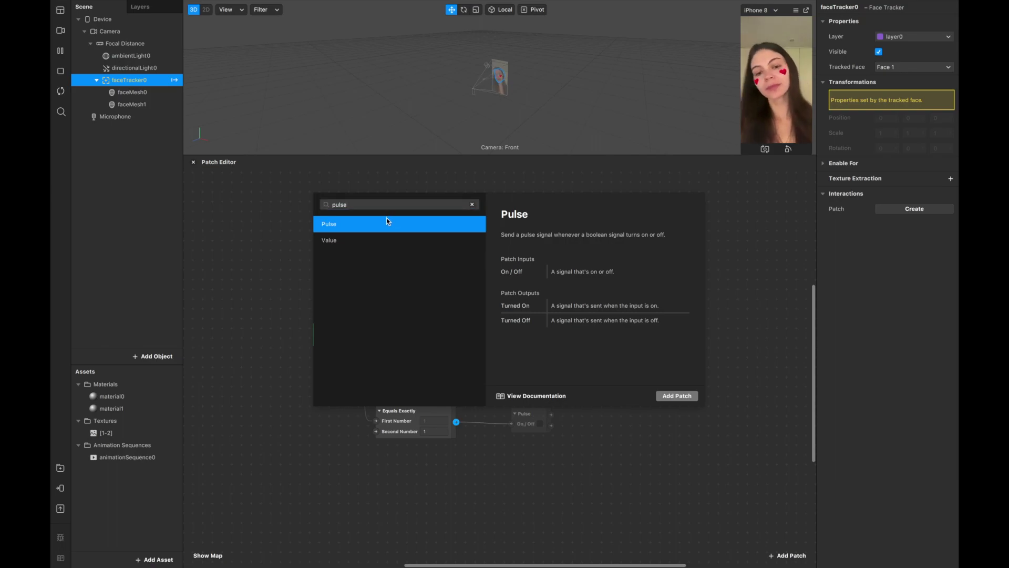
double_click(387, 219)
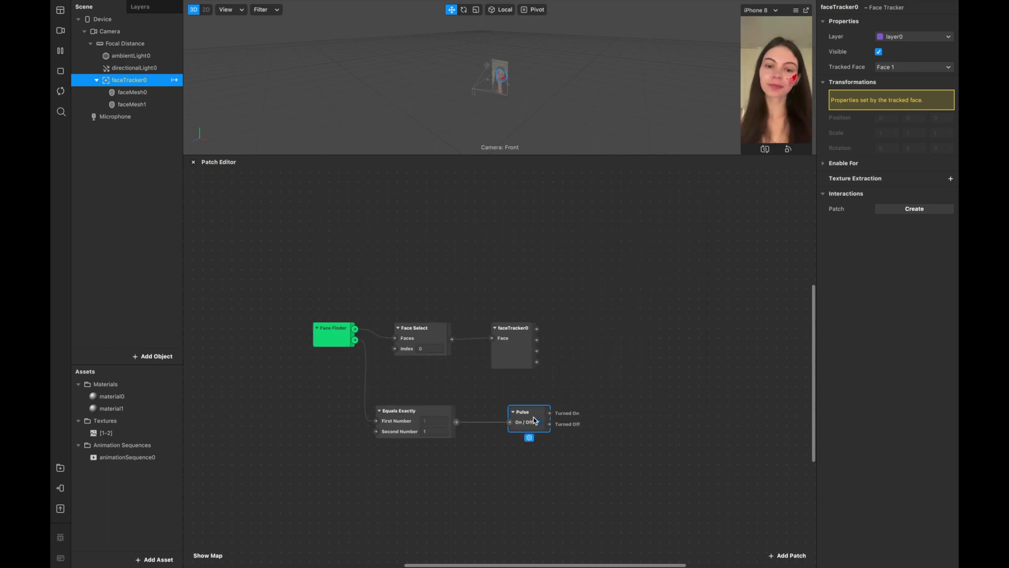
drag(540, 416, 518, 417)
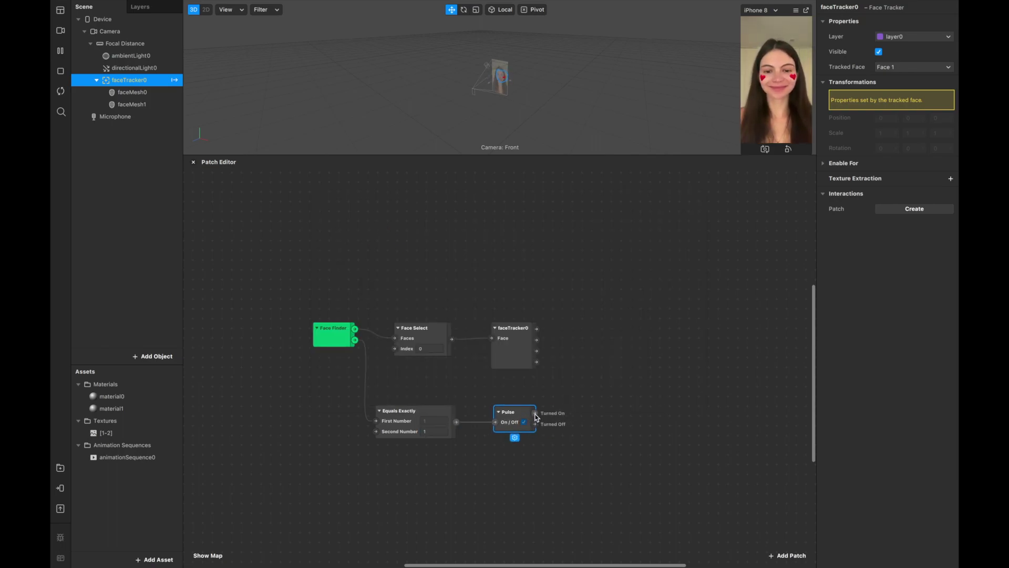
Step: Add a Counter fed by the Pulse, with Maximum Count changed from 5 to 2
drag(561, 401, 571, 397)
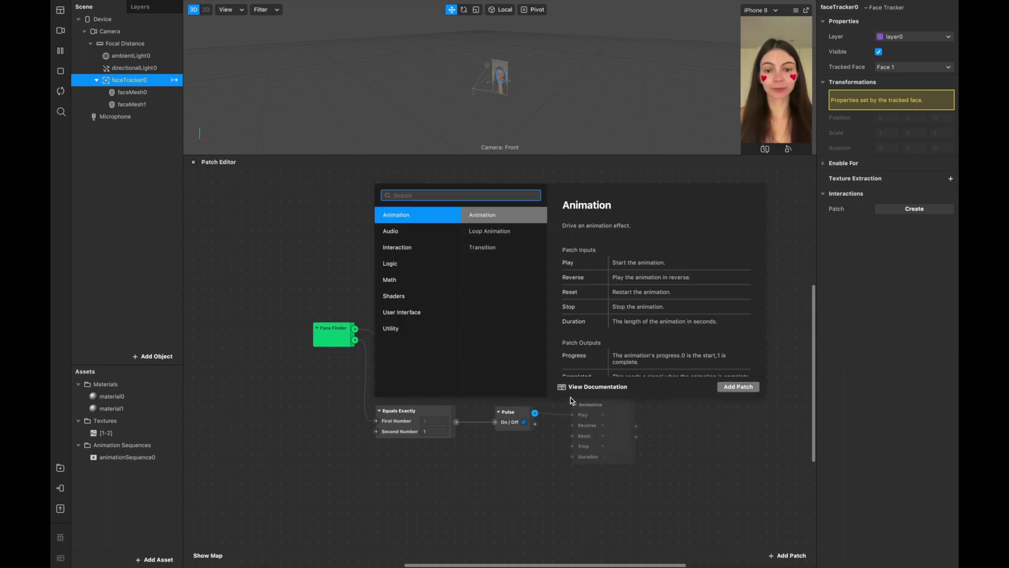
text(counter)
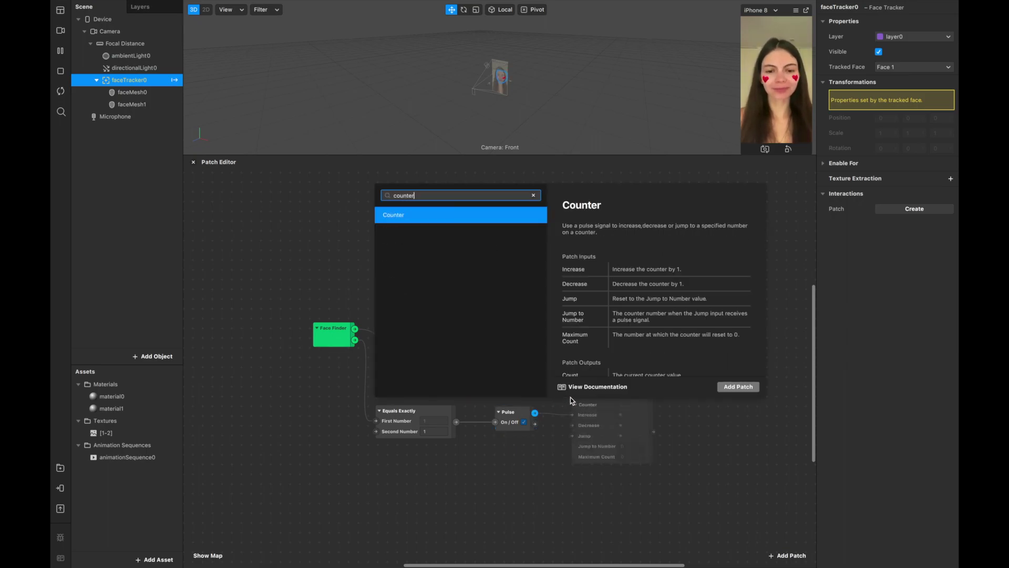
click(455, 219)
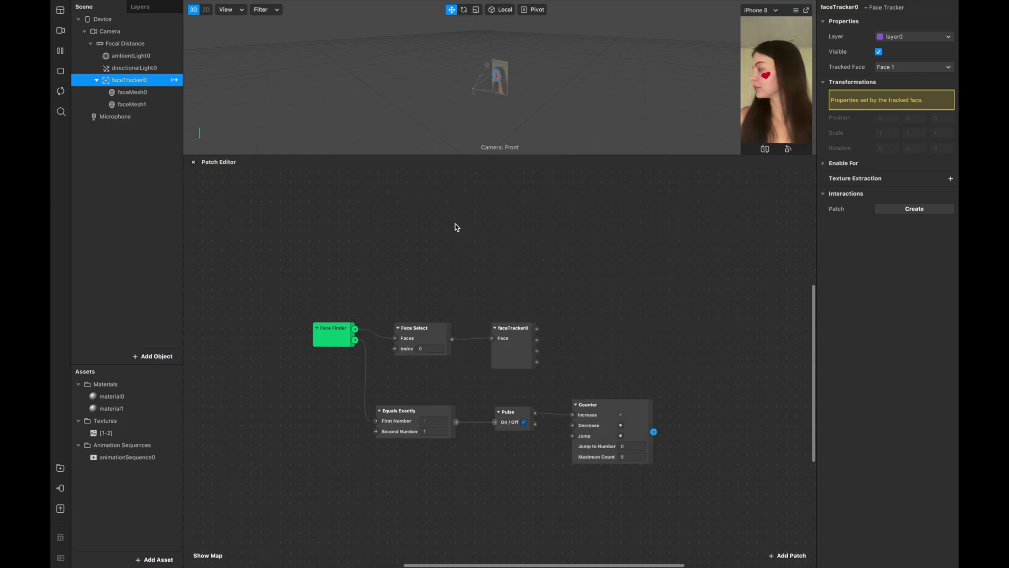
click(629, 455)
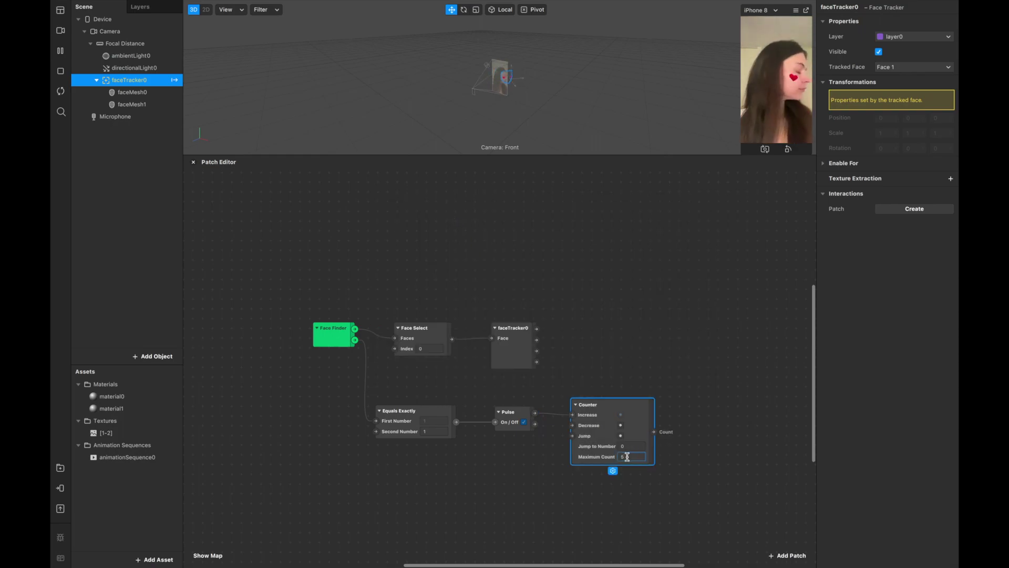
key(BackSpace)
text(2)
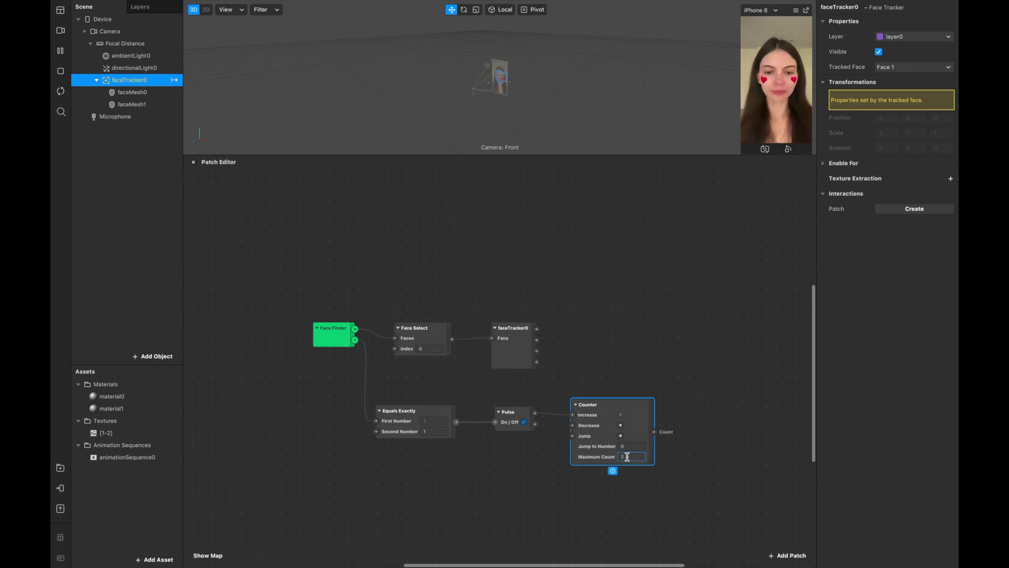
click(690, 466)
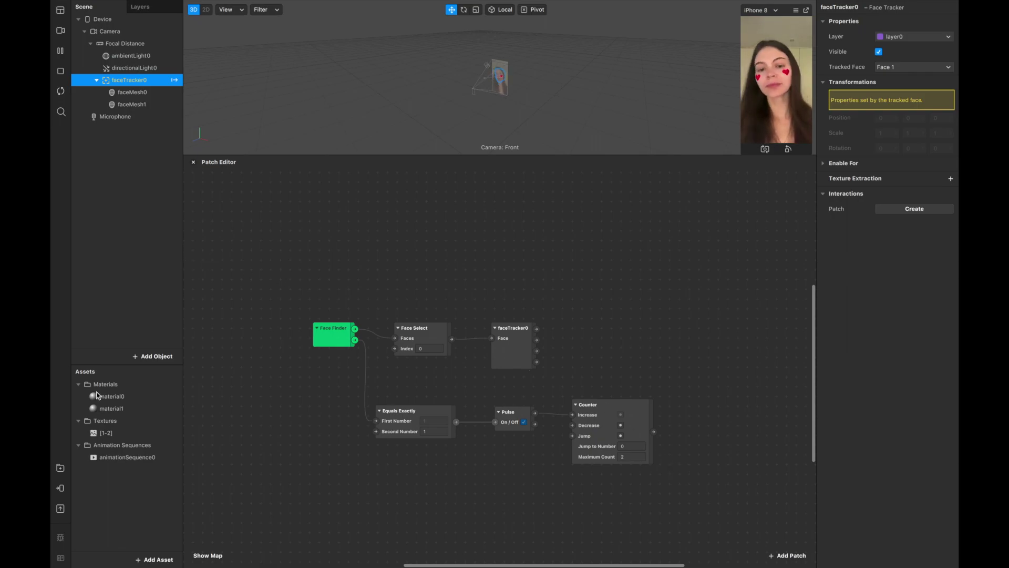
Step: Add an animationSequence0 Current Frame patch right of Counter, fed by the Counter's count
click(102, 461)
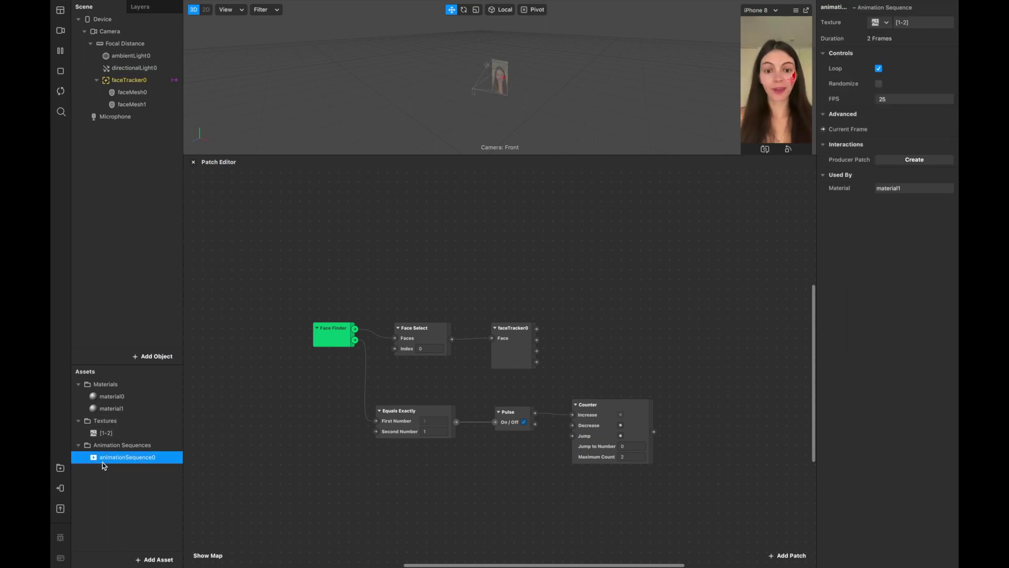
click(823, 130)
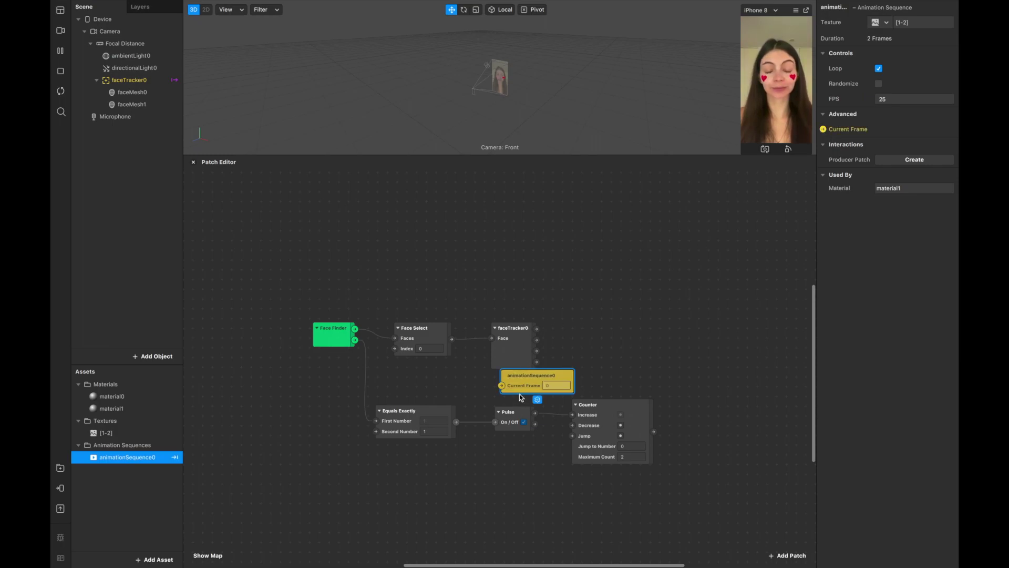
mouse_move(521, 388)
mouse_down()
mouse_move(707, 424)
mouse_move(690, 423)
mouse_up()
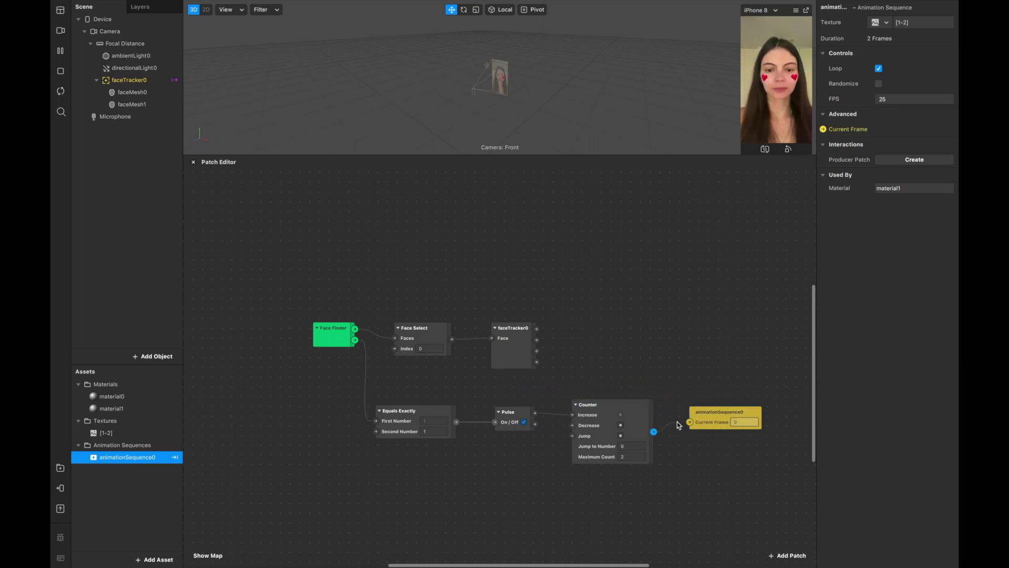
click(711, 420)
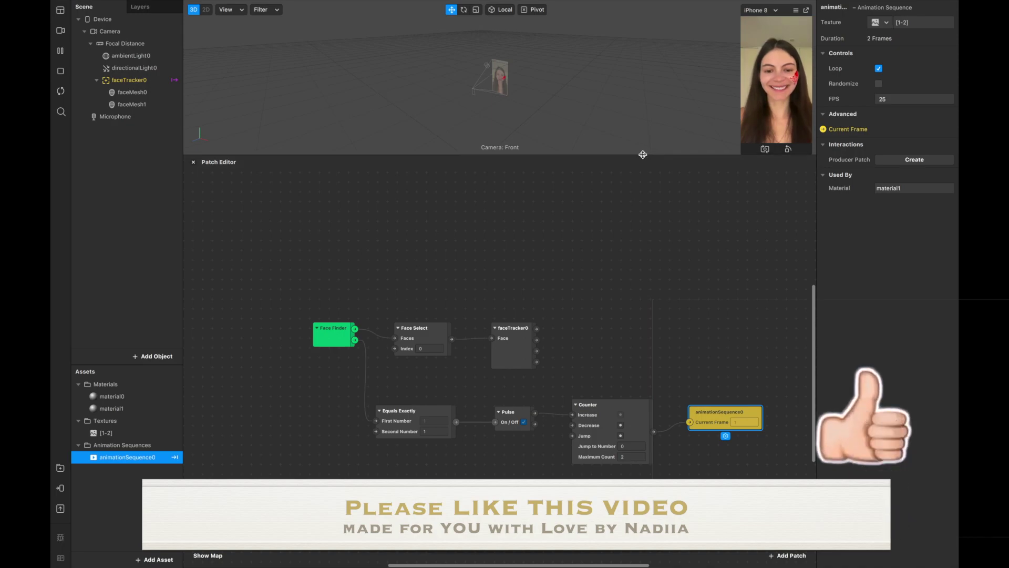
Step: Drag the viewport divider down to make the 3D preview taller
drag(642, 155, 656, 268)
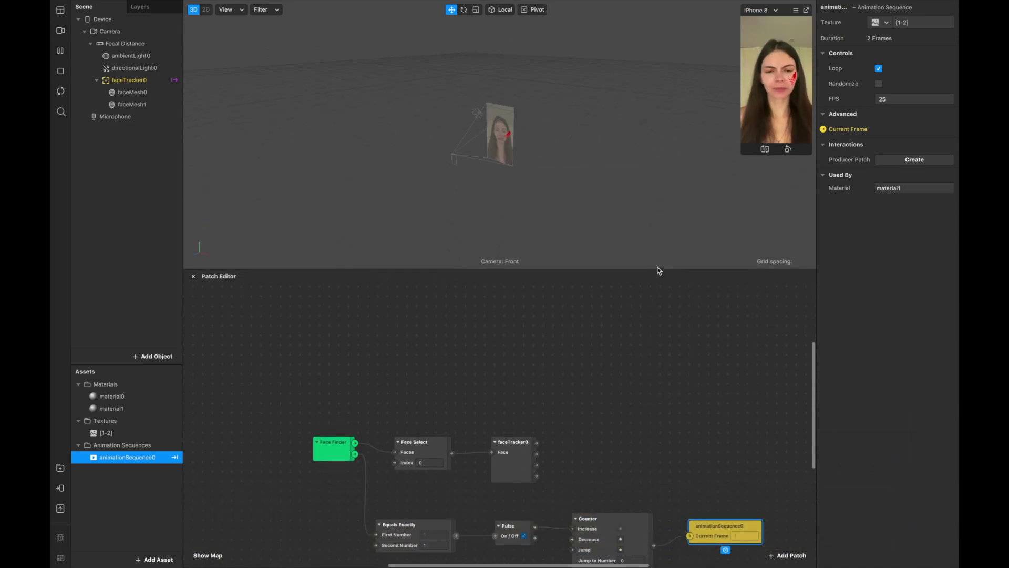